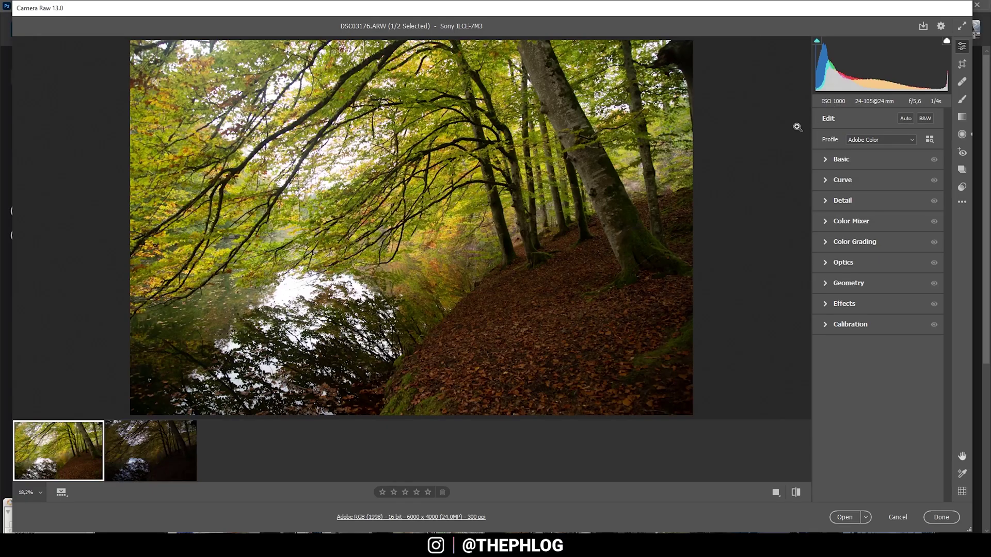
In Optics, enable Remove chromatic aberration and Use profile corrections
click(824, 263)
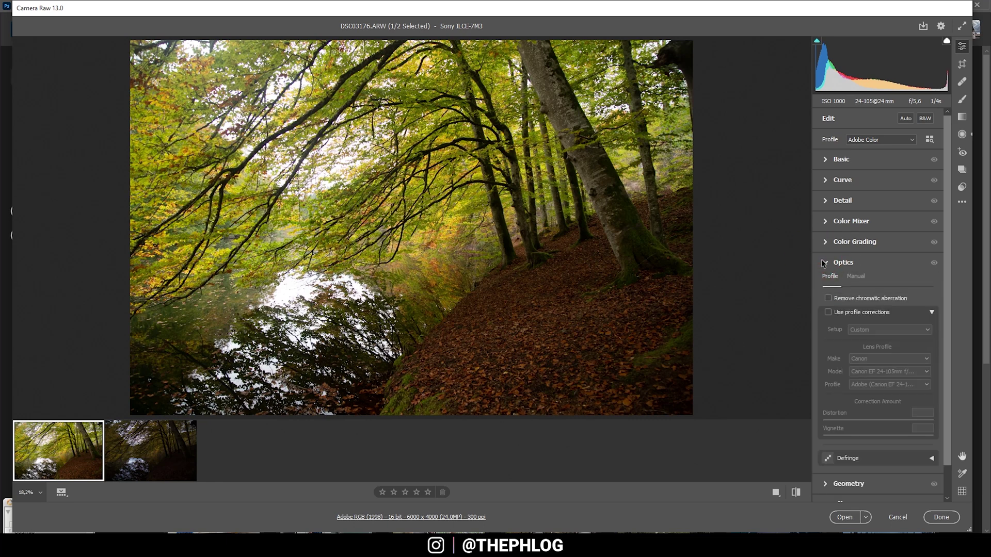
click(829, 299)
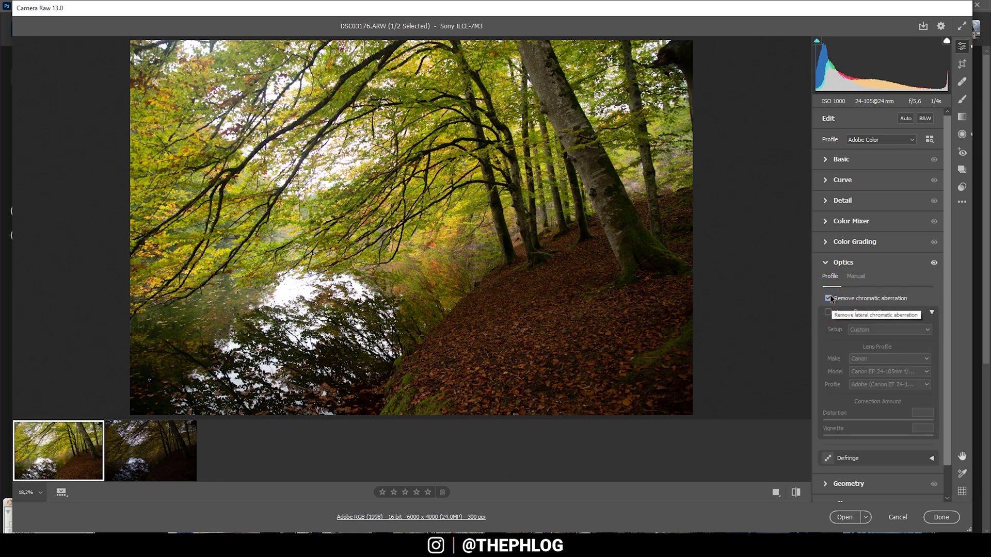
click(829, 312)
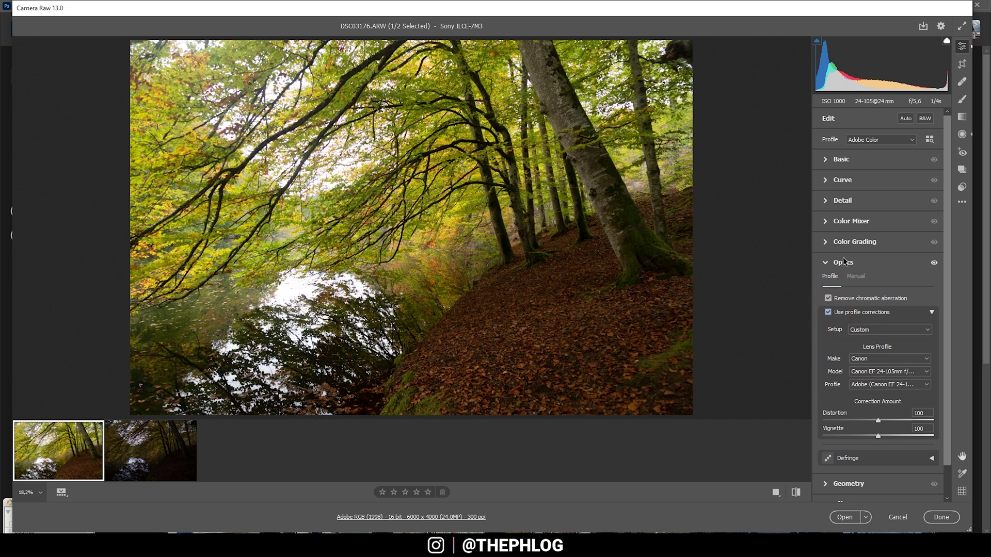
click(826, 263)
Set the profile to Adobe Landscape and the white balance to Cloudy
click(829, 159)
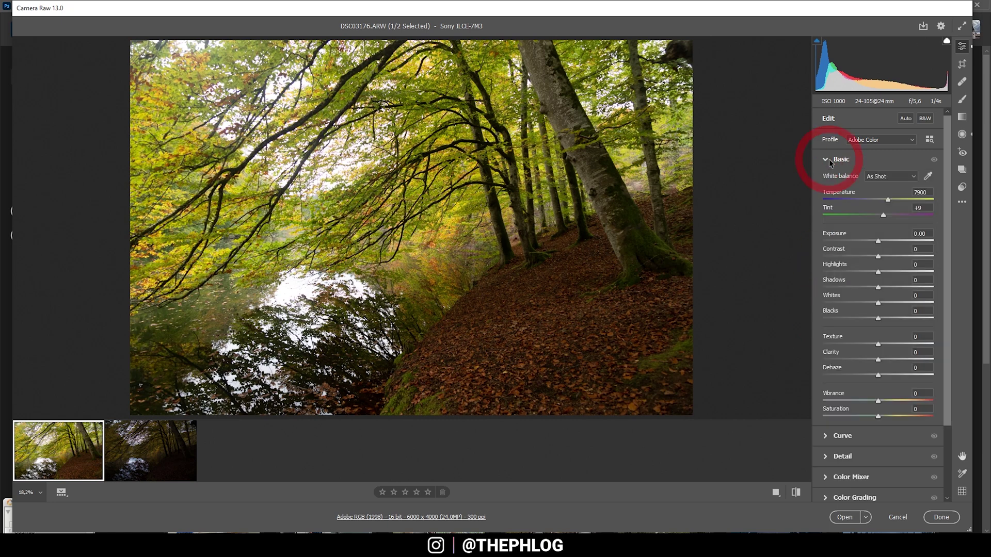
click(891, 140)
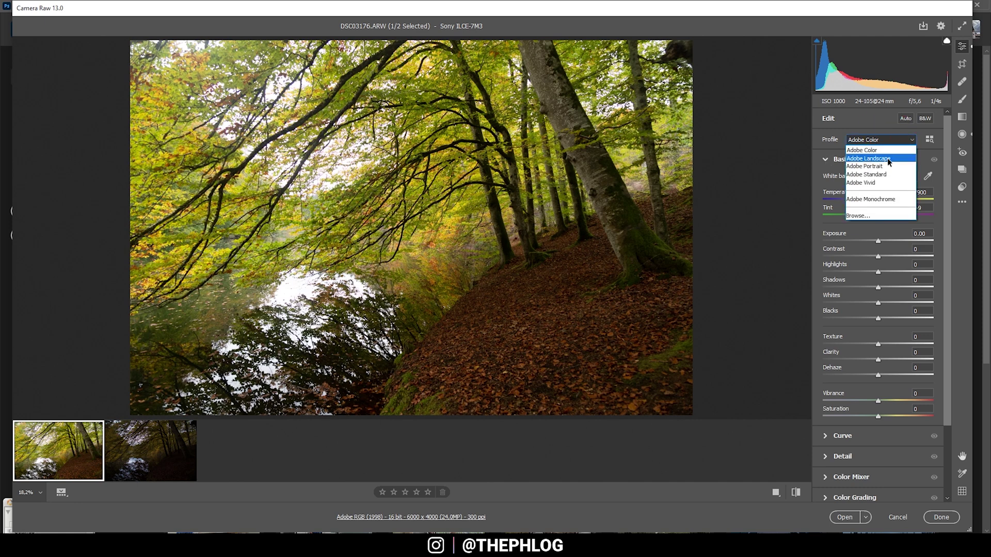
click(887, 157)
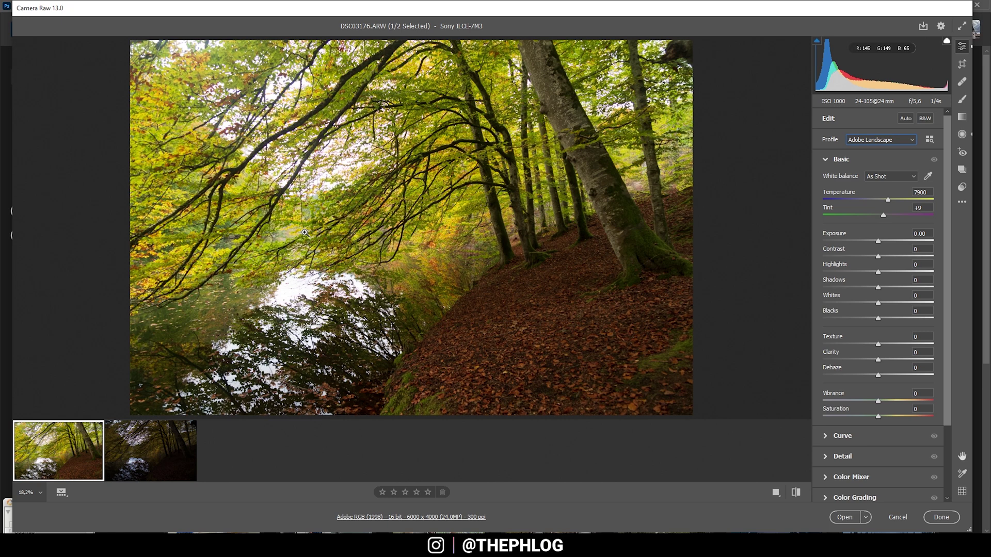
click(892, 176)
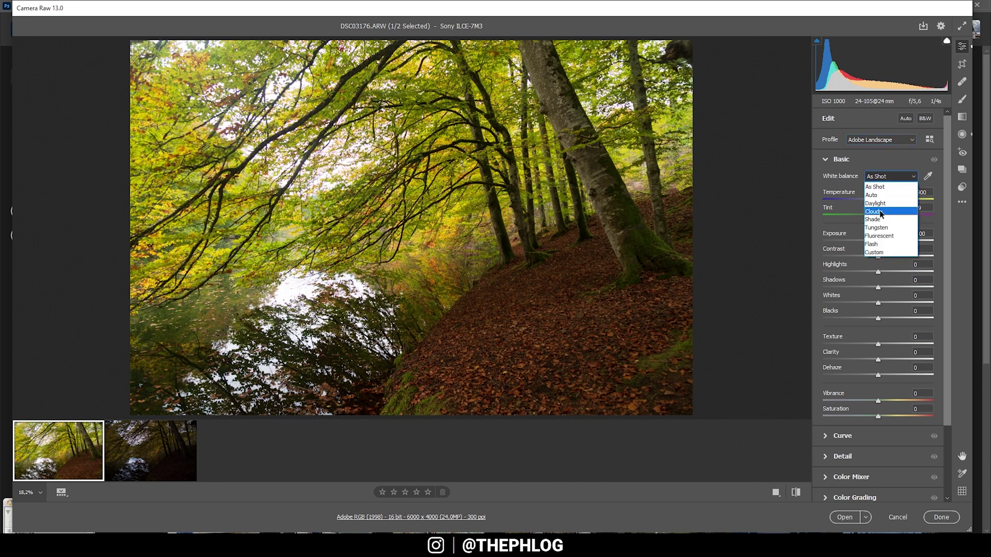
click(881, 212)
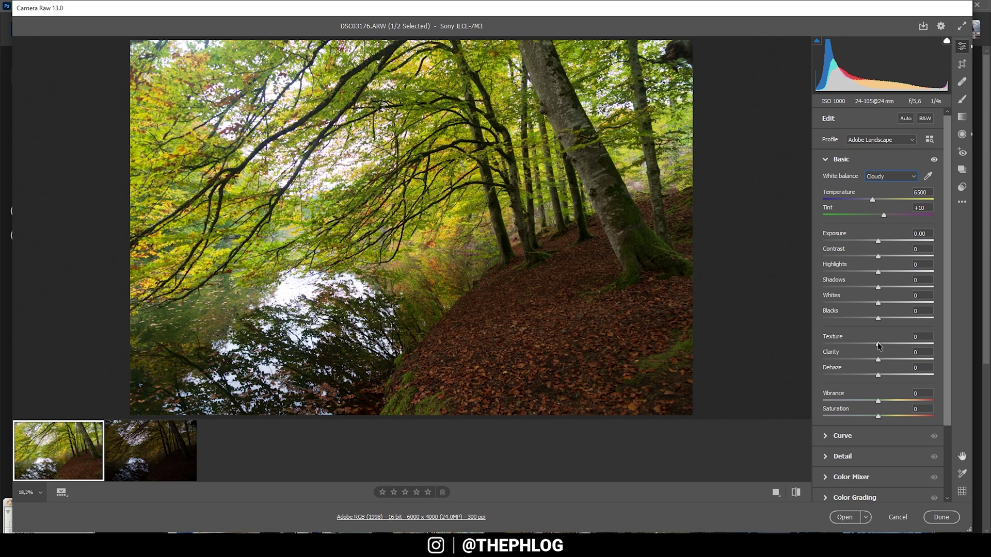
Set Texture to -11, Clarity to +11 and Vibrance to +9 in the Basic panel
drag(879, 346, 873, 346)
drag(879, 360, 885, 360)
drag(878, 401, 882, 402)
click(963, 135)
Draw a radial filter over the leafy path with Exposure +0.80 and Clarity +13
drag(607, 327, 797, 180)
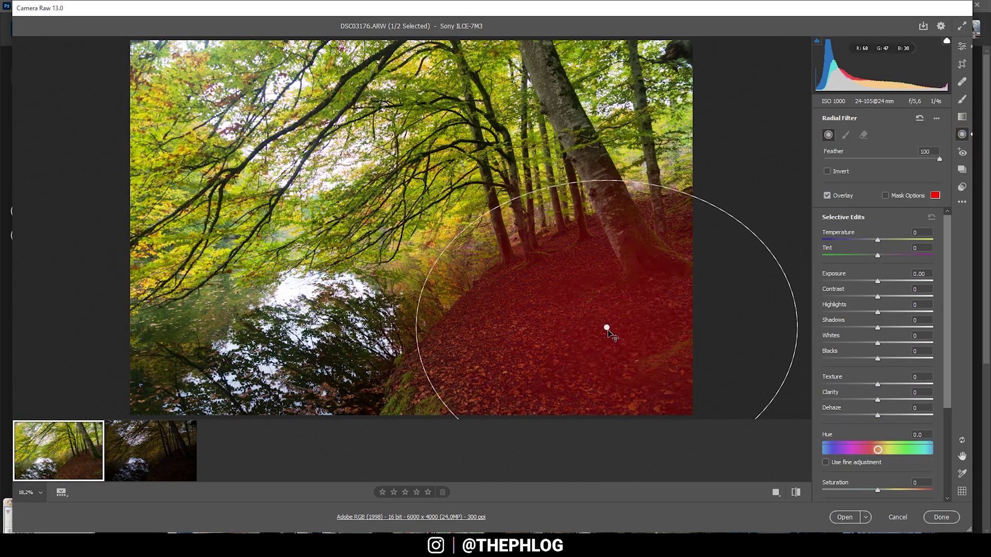
click(879, 282)
drag(879, 282, 888, 292)
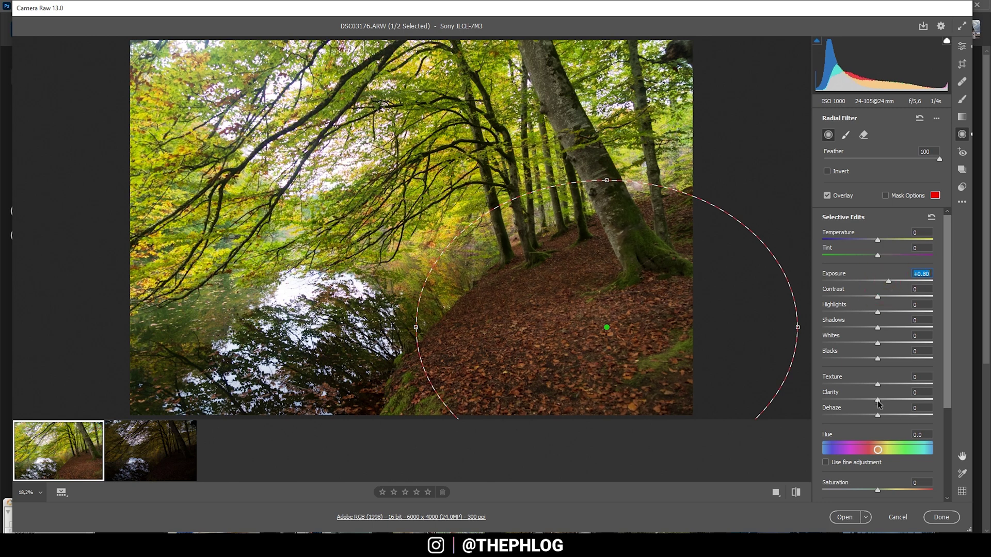
drag(878, 401, 884, 403)
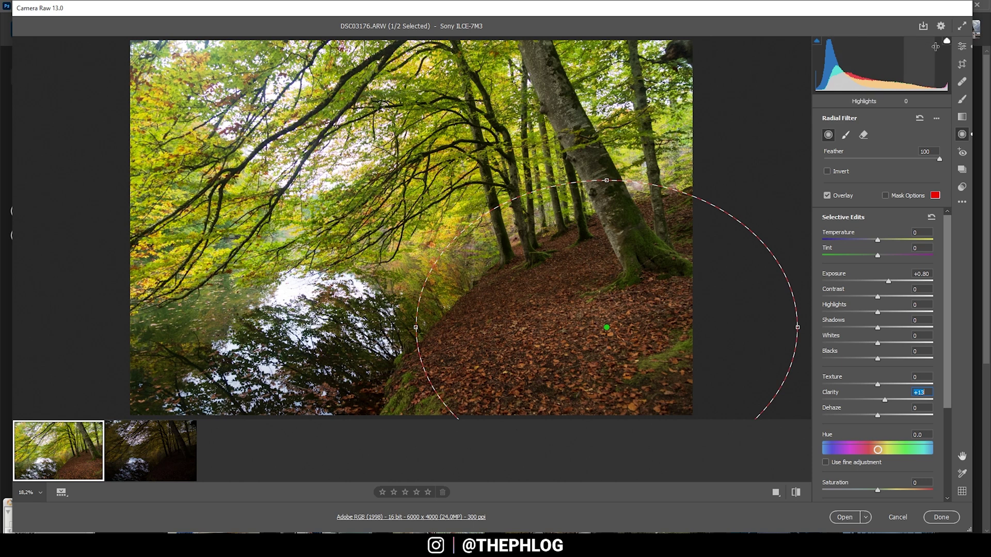
click(963, 49)
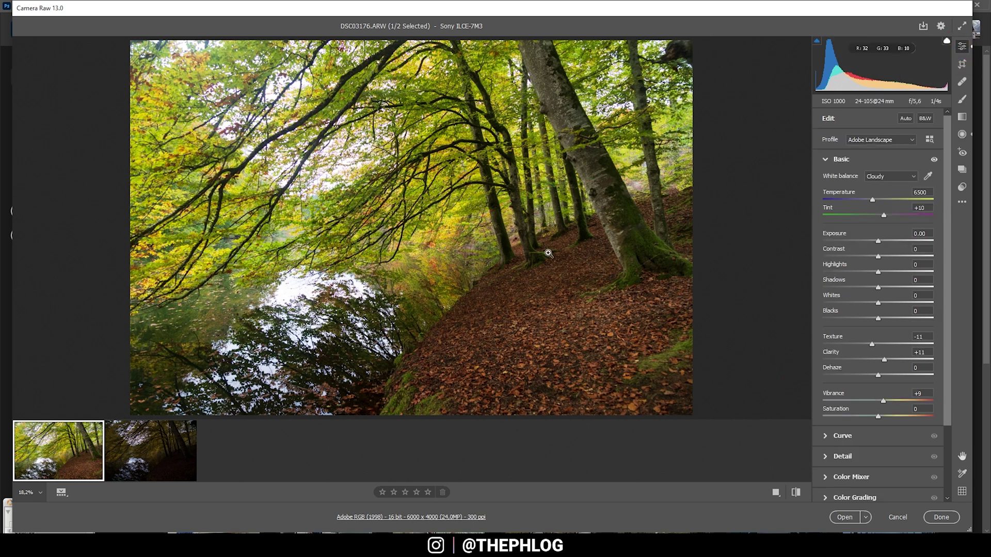
In the Color Mixer, shift Yellows hue to -20 and Greens hue to -40
scroll(896, 451, down, 1)
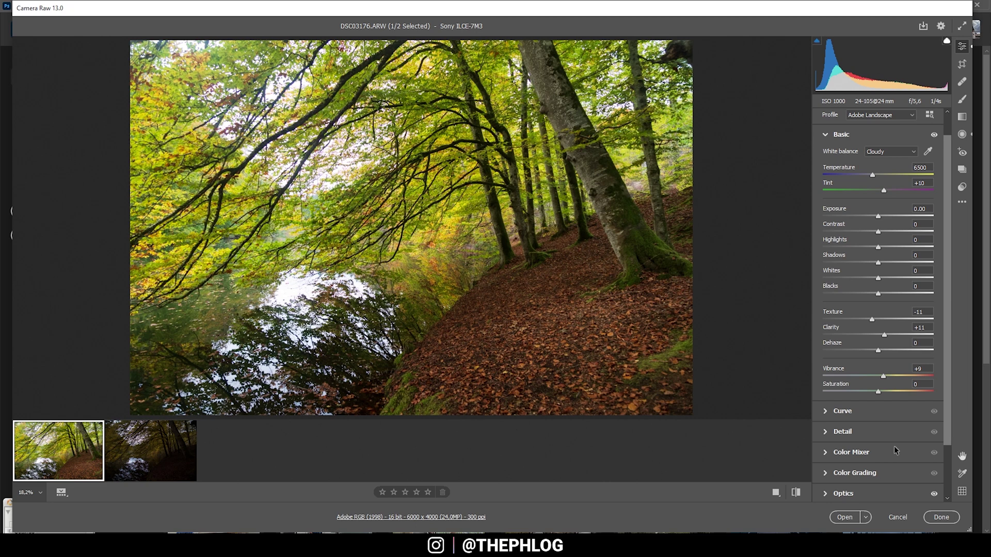
click(832, 453)
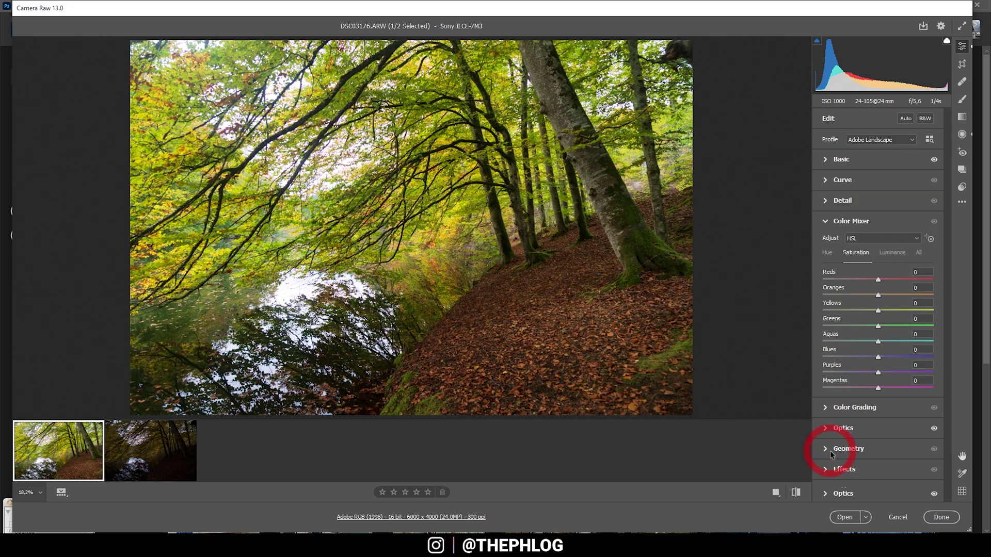
click(832, 253)
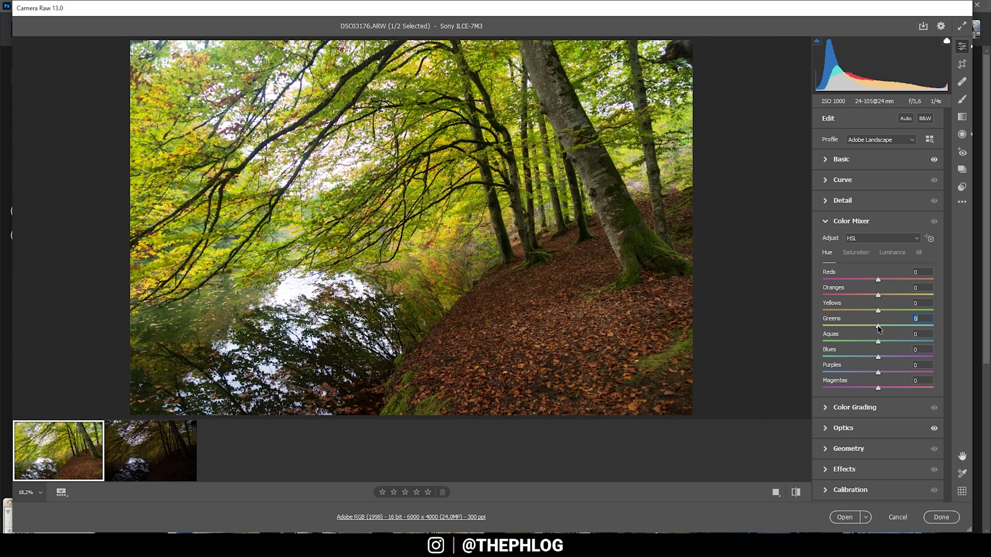
drag(879, 328, 856, 325)
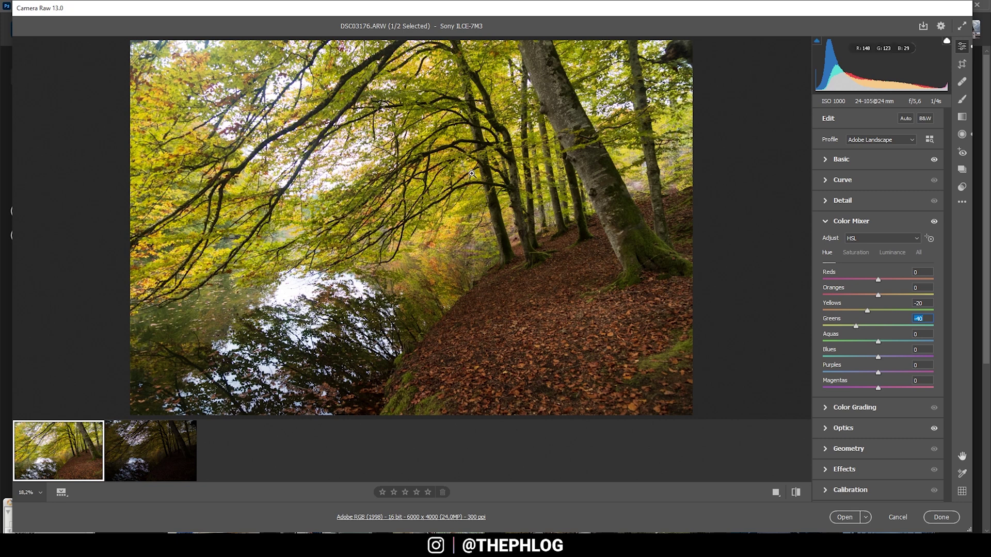
Set Color Mixer saturation to Oranges -10, Yellows +10 and Greens -14
click(856, 253)
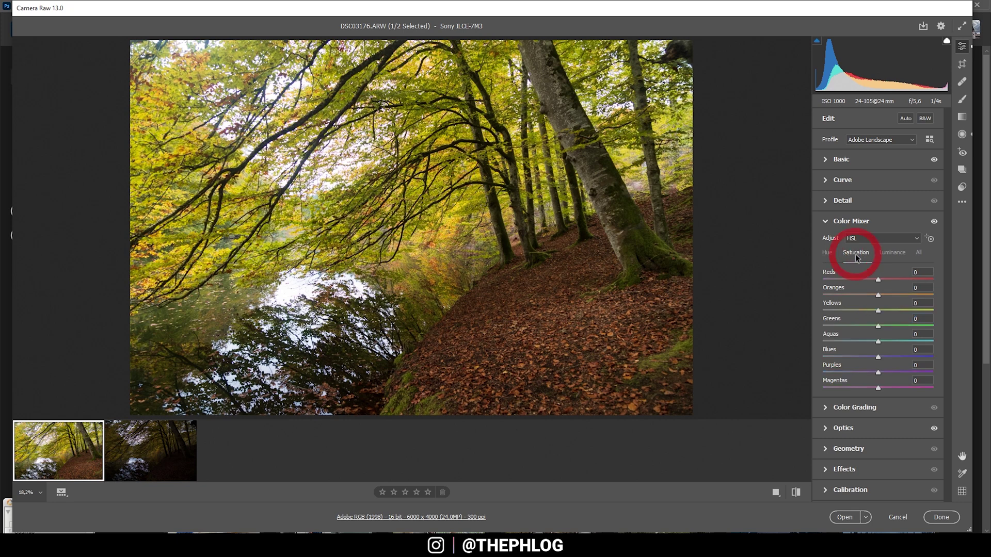
drag(878, 294, 870, 294)
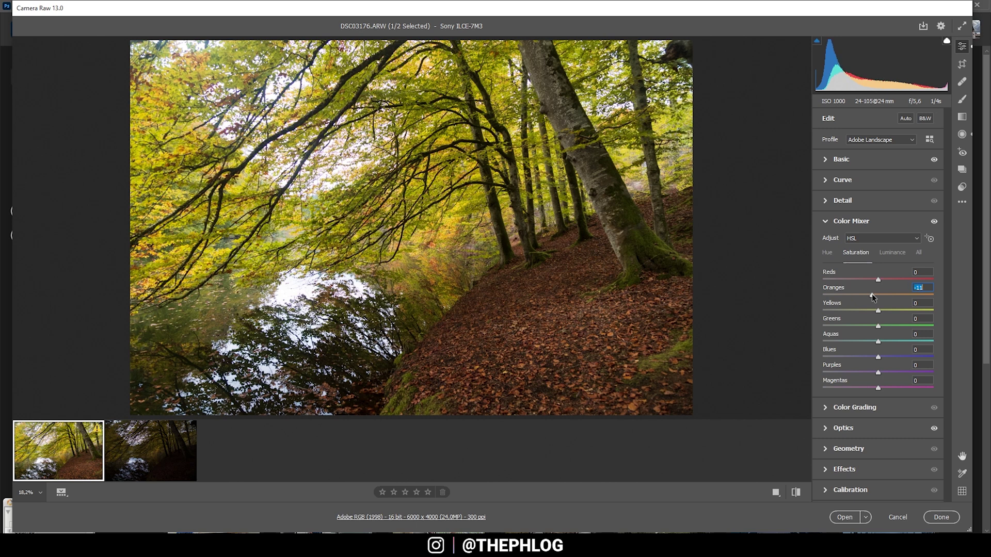
drag(872, 293, 870, 326)
click(826, 408)
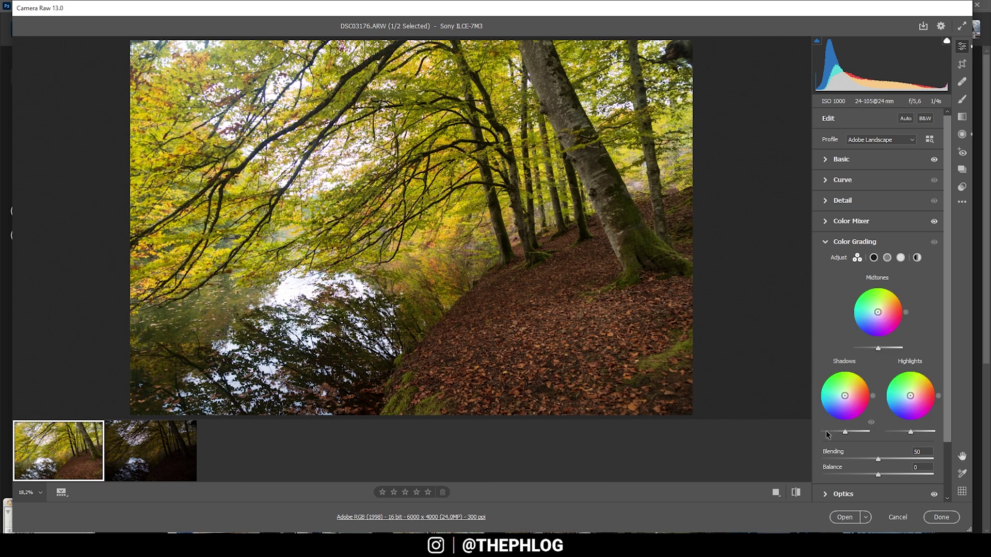
Set sharpening to Amount 72, Radius 0.5, Detail 100 and Masking 86
scroll(836, 462, down, 1)
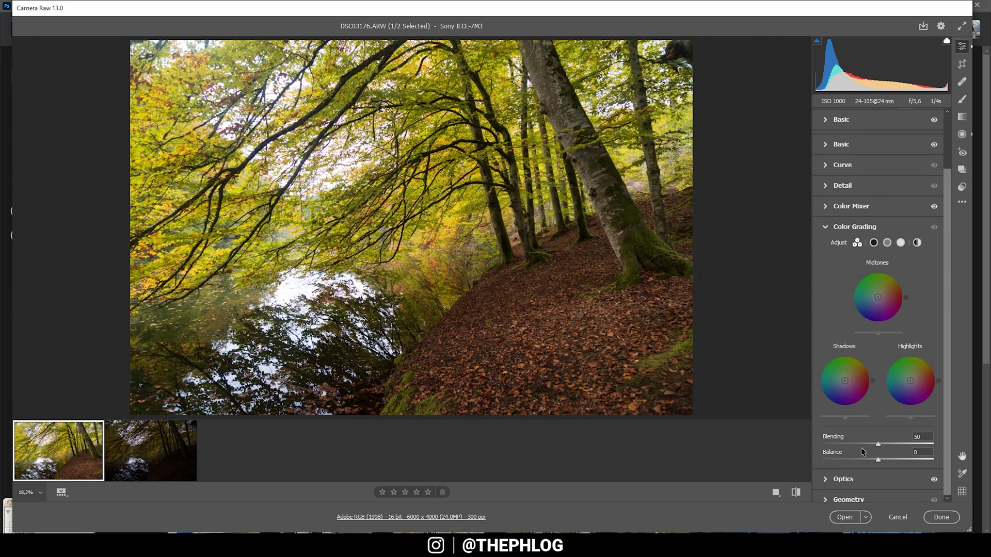
scroll(862, 452, up, 3)
click(827, 201)
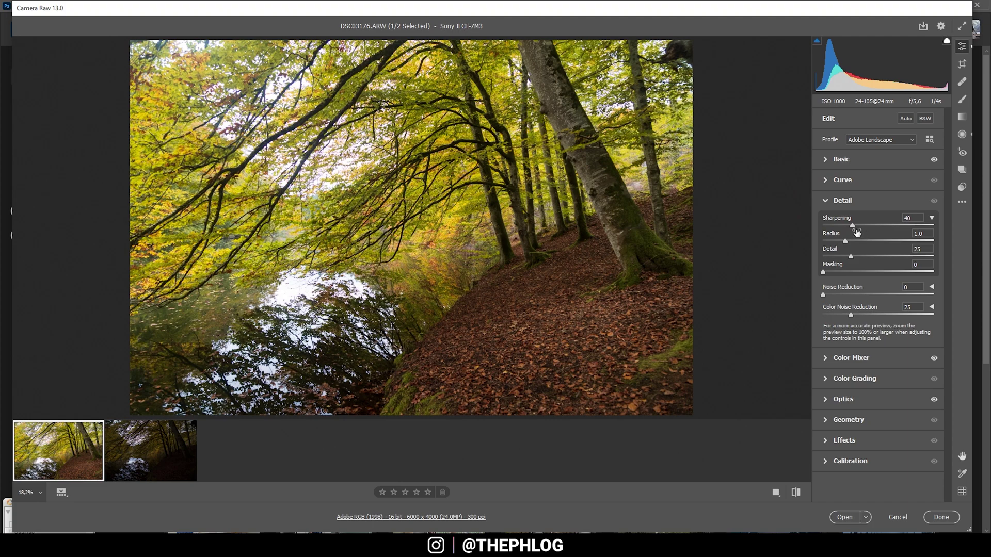
drag(857, 233, 985, 257)
drag(825, 271, 918, 271)
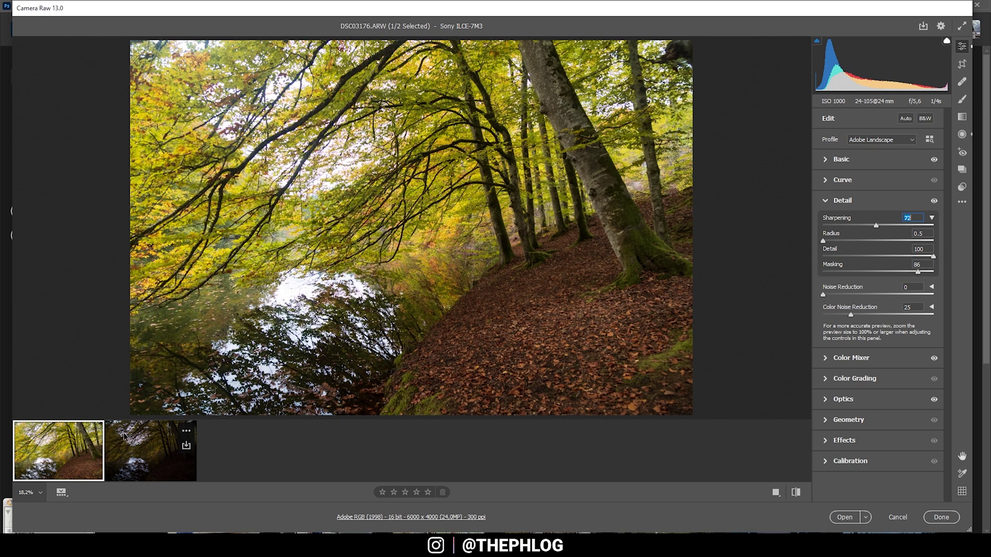
Add the second exposure to the filmstrip selection alongside the first
mouse_move(85, 477)
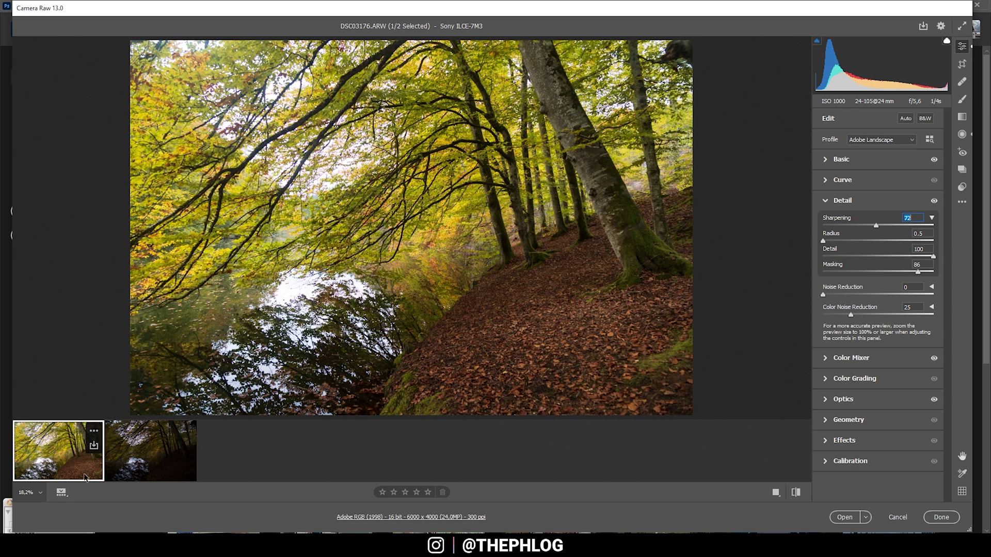
shift+click(156, 466)
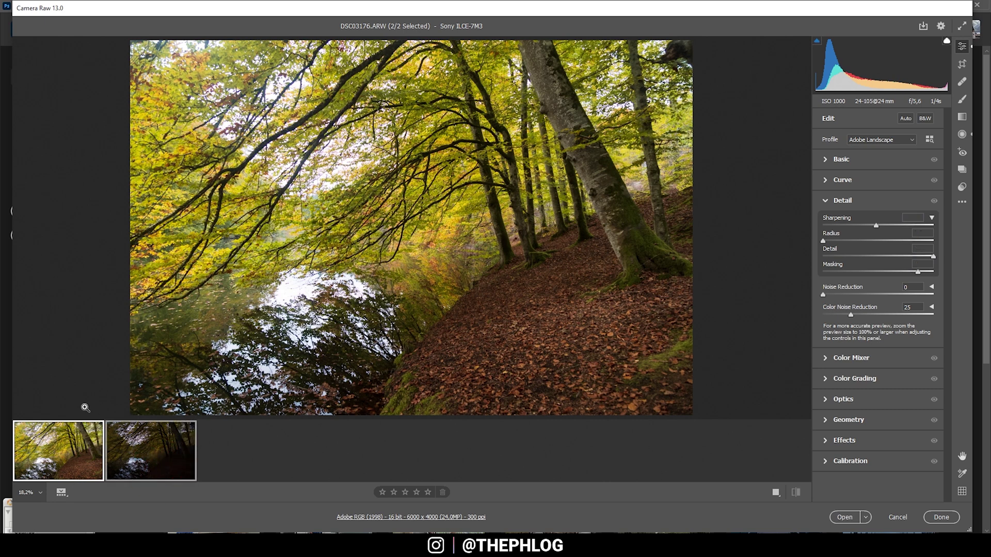
right_click(151, 472)
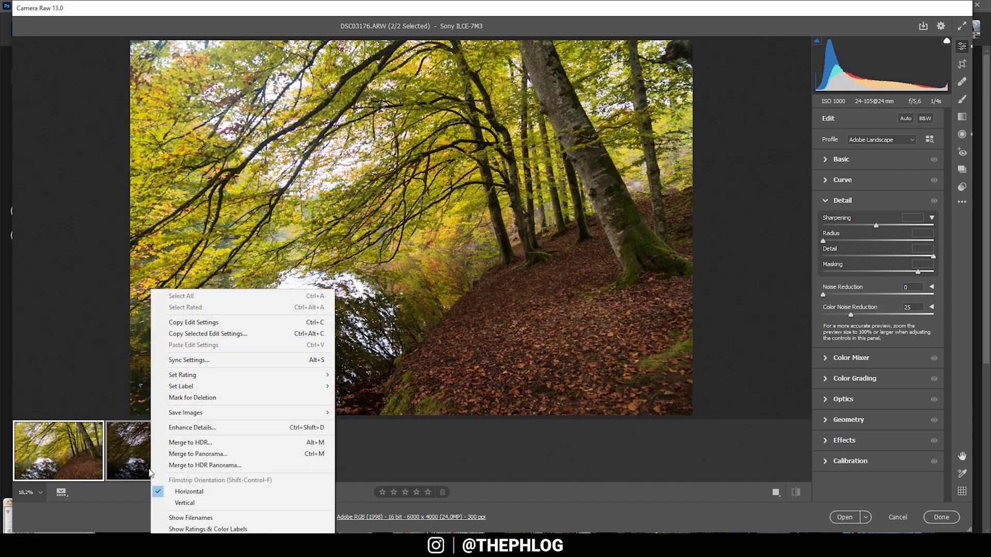
Sync all settings from DSC03176 to DSC03177 and display DSC03177
click(191, 361)
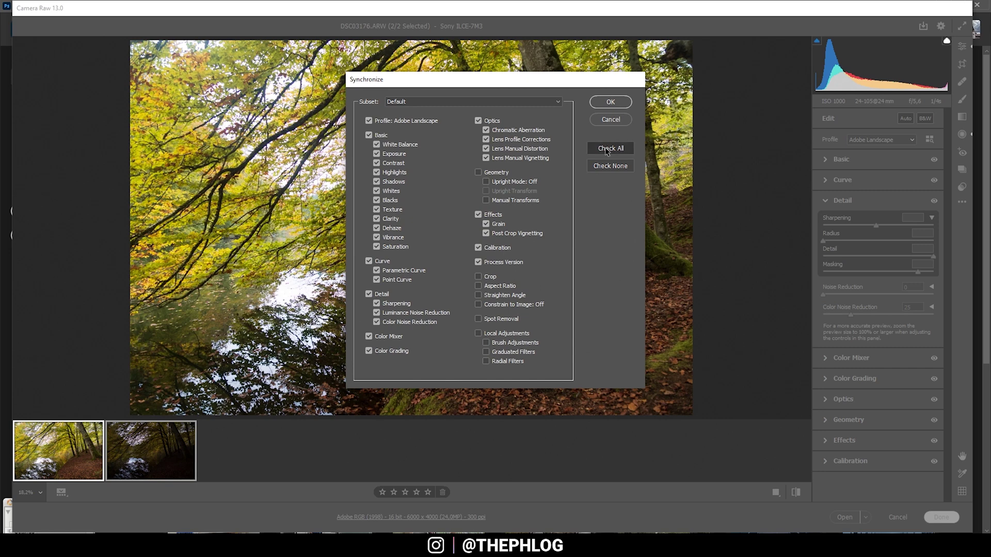
click(607, 150)
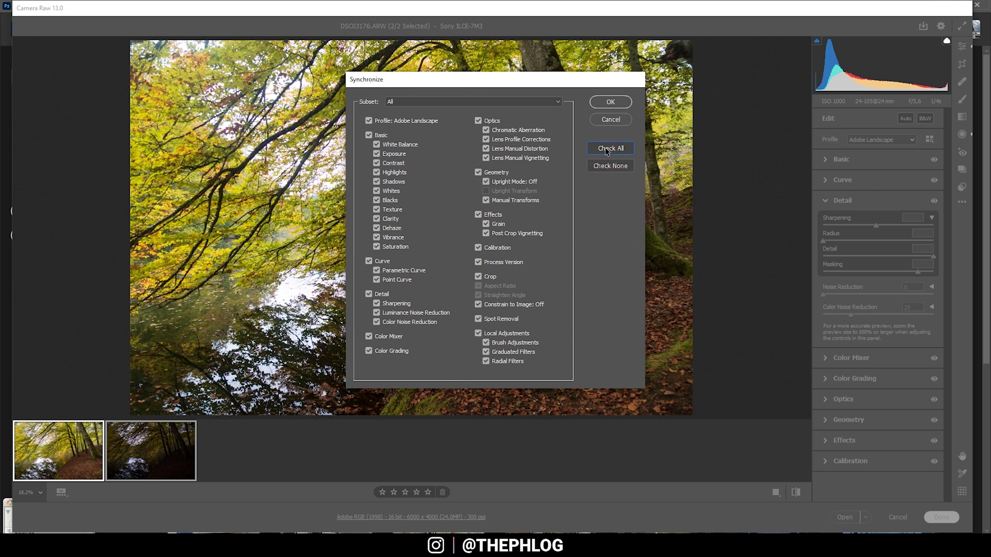
click(604, 101)
key(Right)
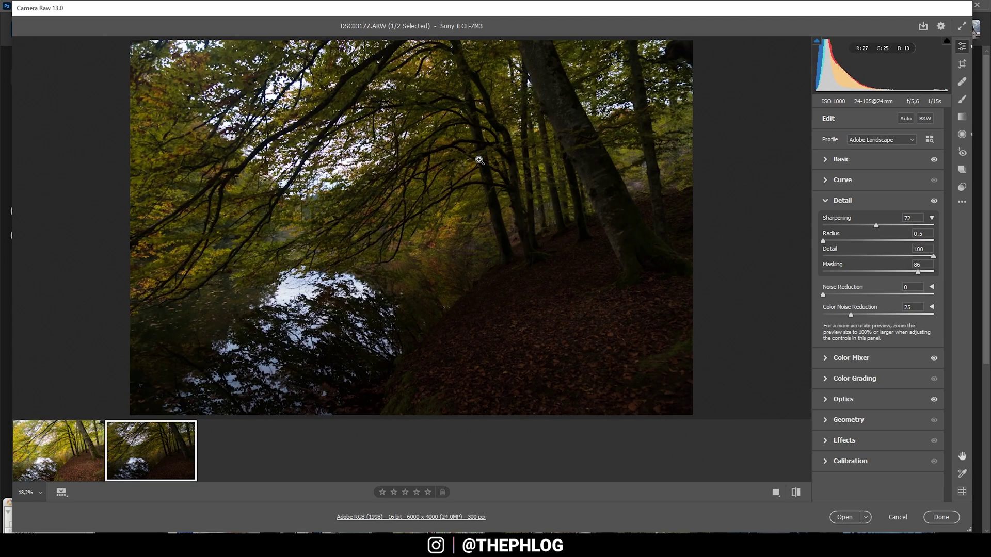
Add a trial radial filter on DSC03177, then delete it
click(962, 134)
click(607, 328)
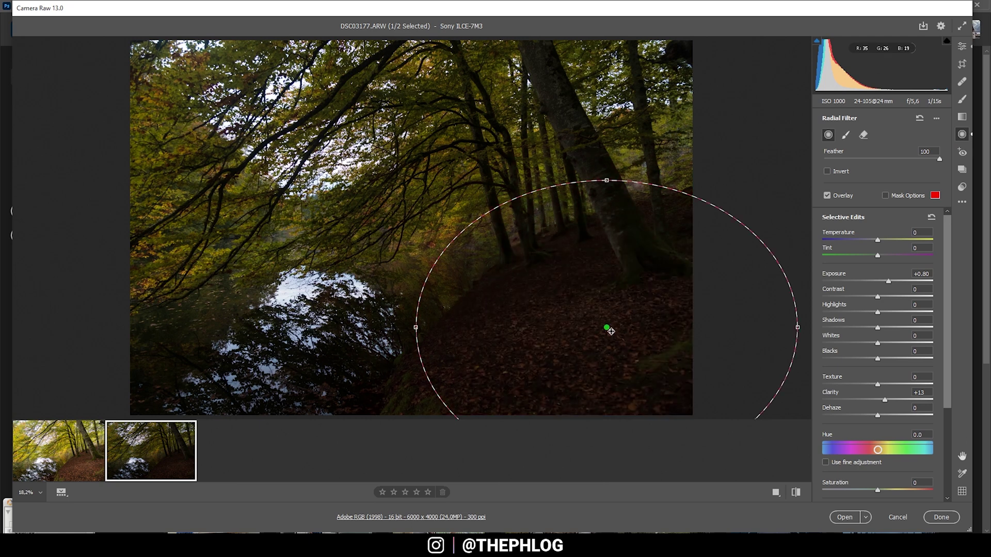
key(Delete)
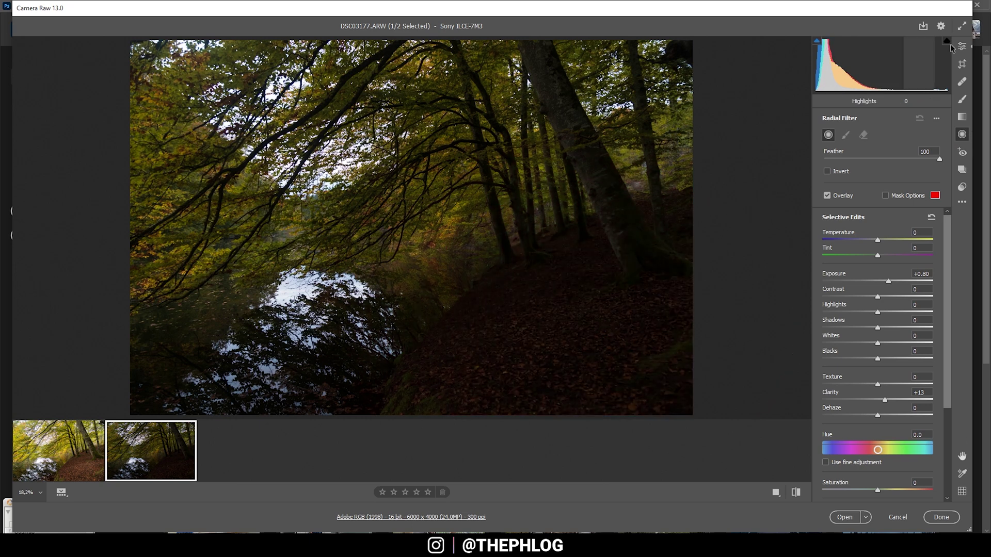
Lower DSC03177's Highlights to -50, then switch back to DSC03176
click(962, 46)
click(824, 160)
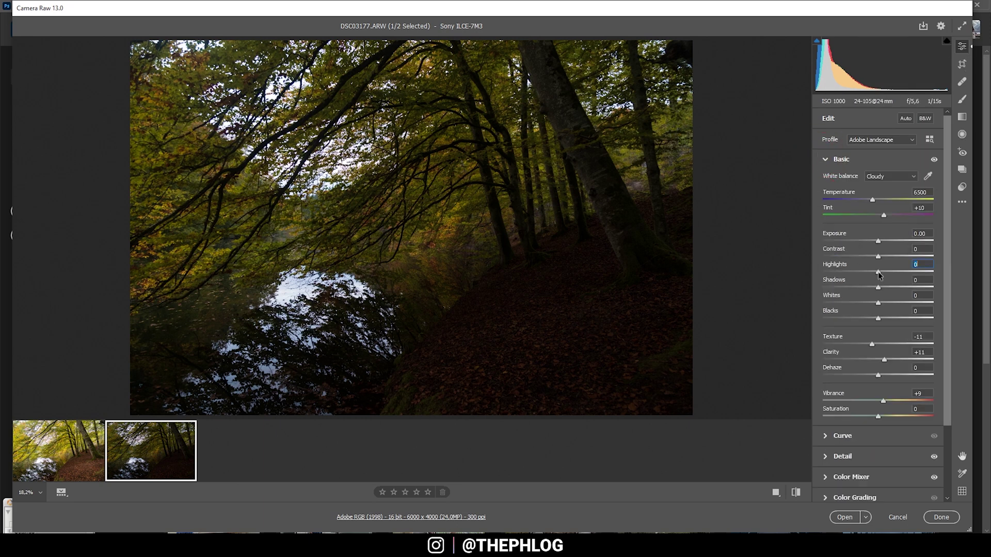
drag(879, 275, 852, 272)
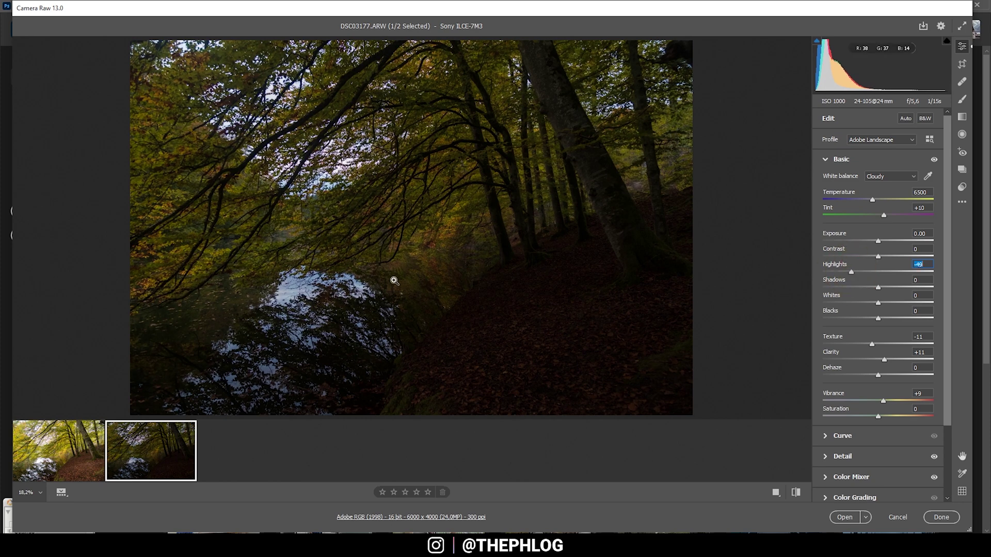
click(93, 438)
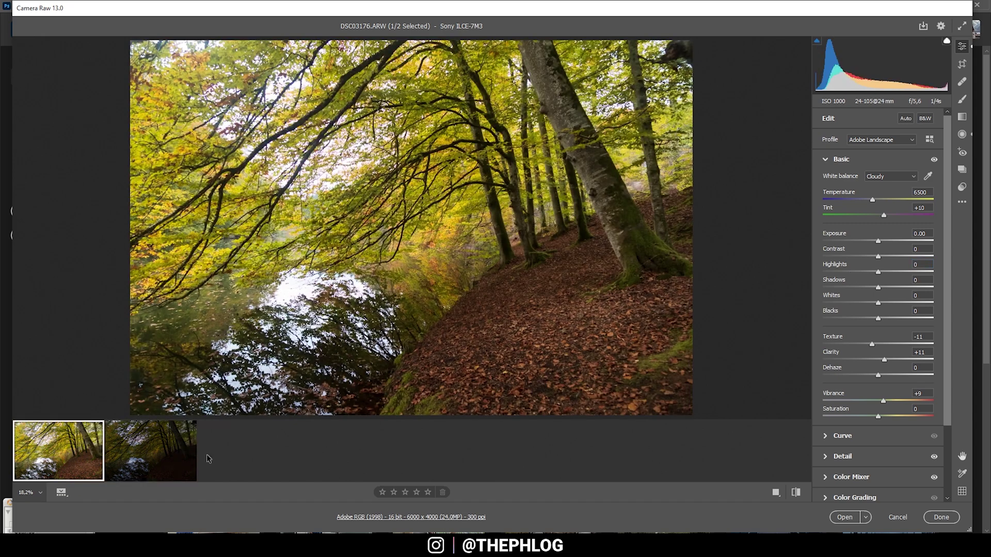
key(shift)
Open both selected exposures in Photoshop as smart objects
shift+click(173, 460)
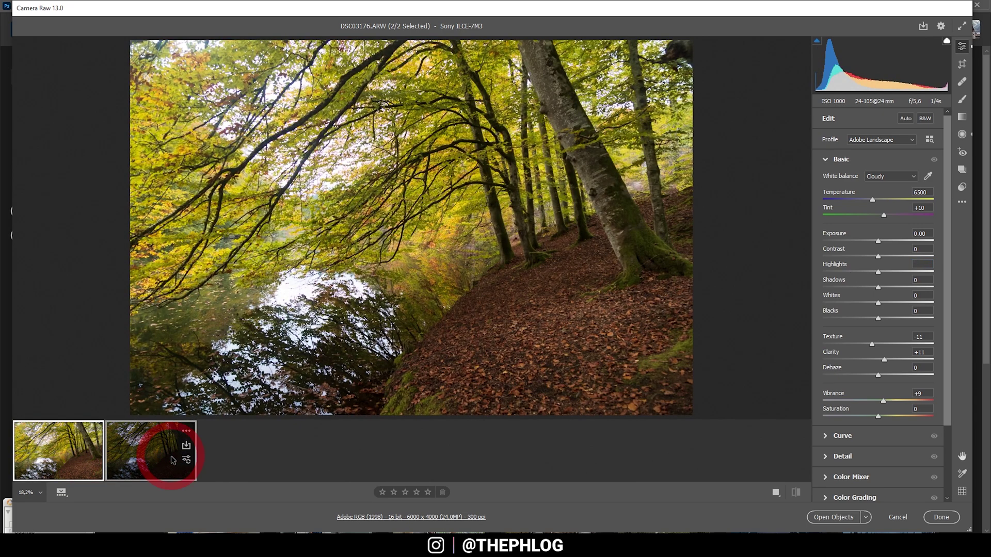
click(866, 517)
click(878, 507)
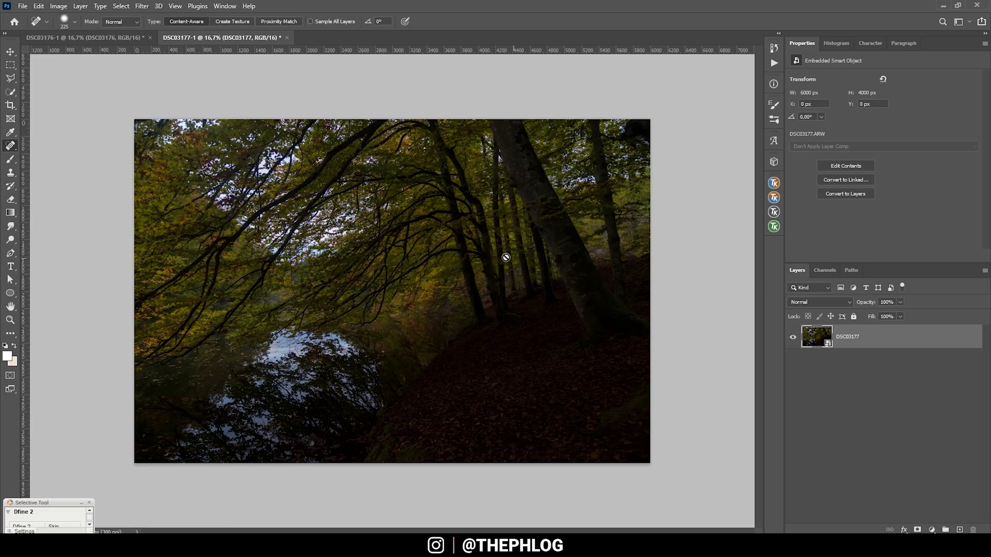
Check both document tabs and drag the DSC03177 layer onto the DSC03176 document
click(85, 38)
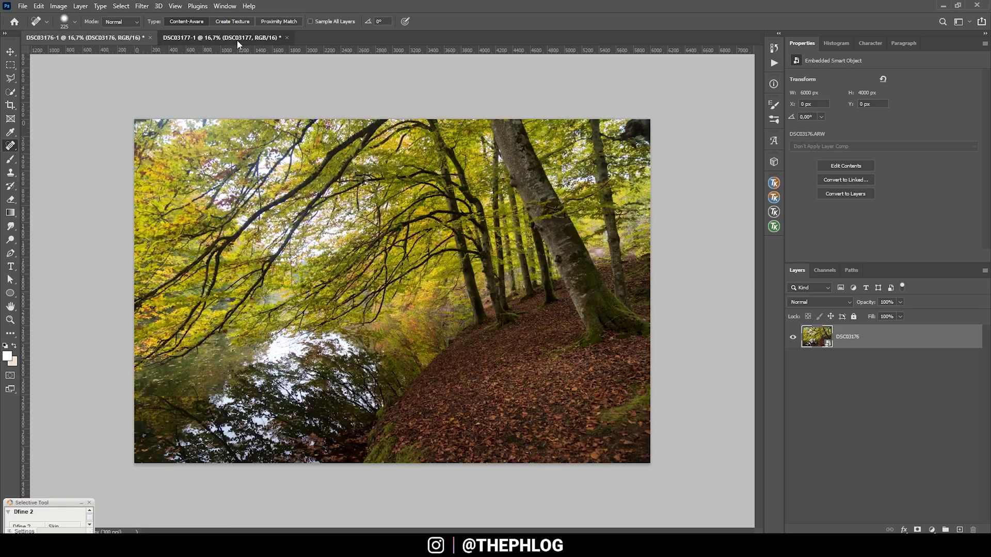
click(237, 37)
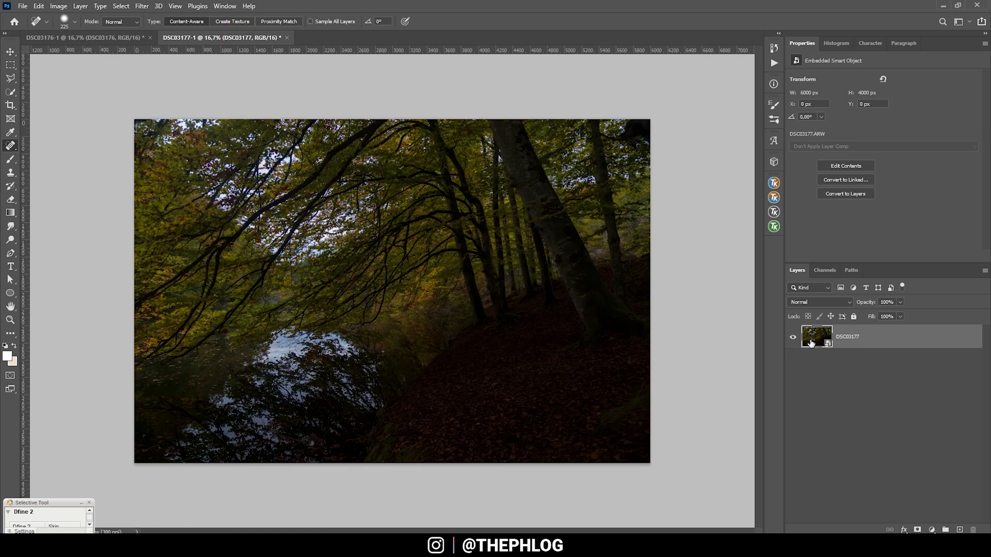
drag(810, 343, 405, 285)
Drop DSC03177 aligned at X 0, Y 0 over DSC03176 and close its document unsaved
key(v)
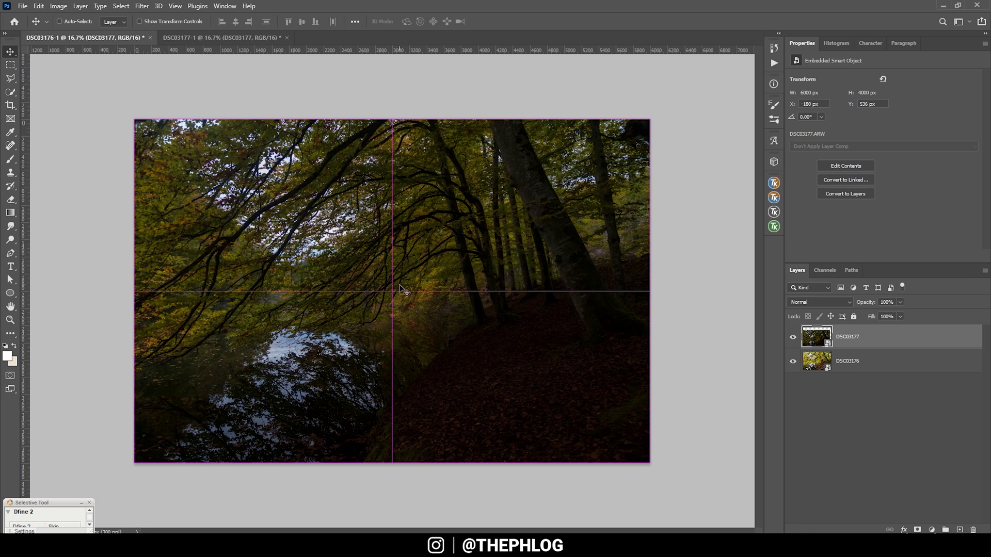
click(287, 38)
click(483, 202)
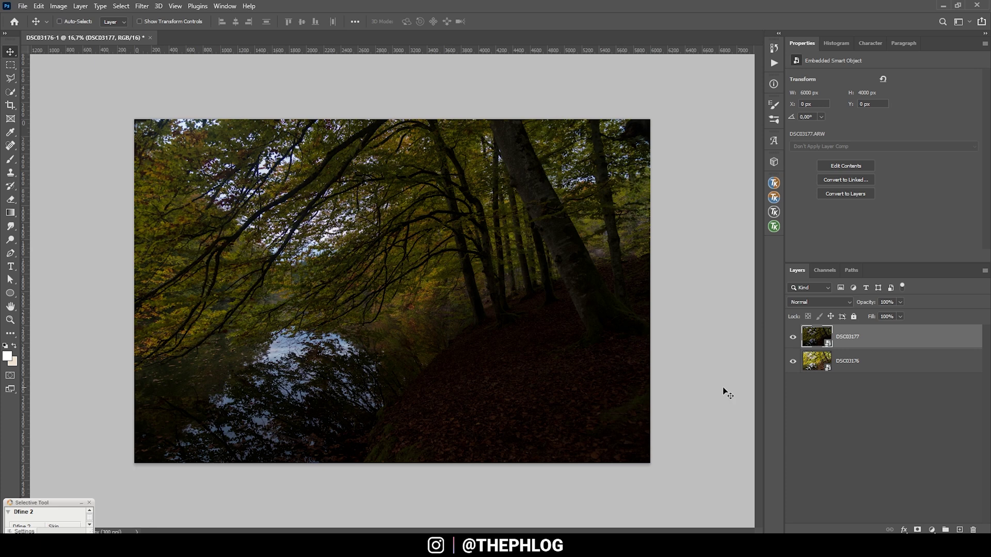
Mask DSC03177 and fill the mask via Apply Image from merged DSC03176-1 in Multiply
click(917, 530)
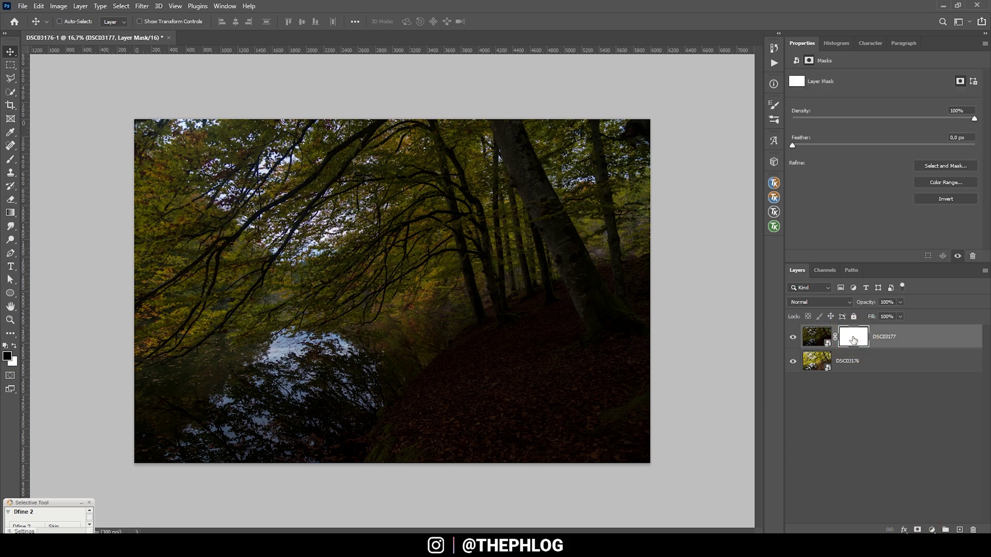
click(66, 4)
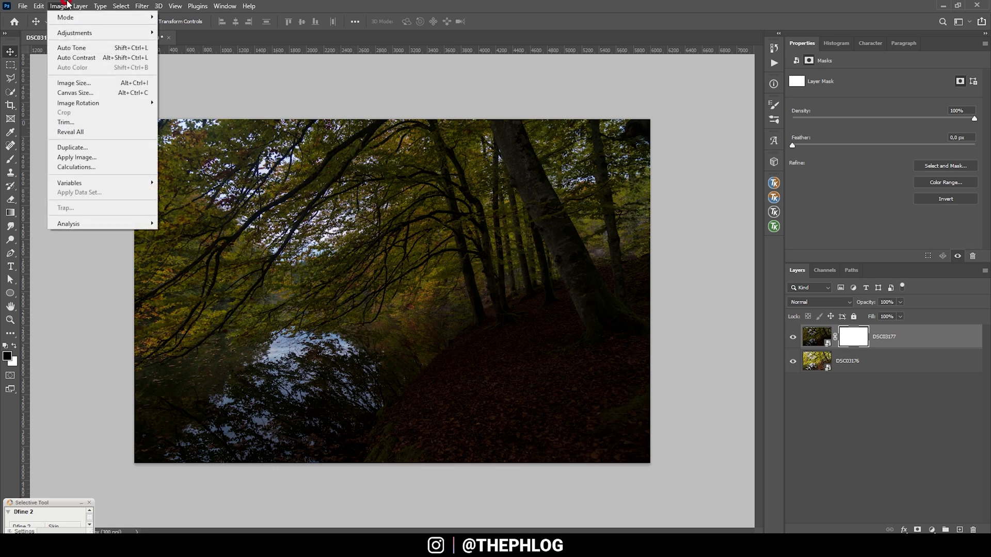
click(77, 157)
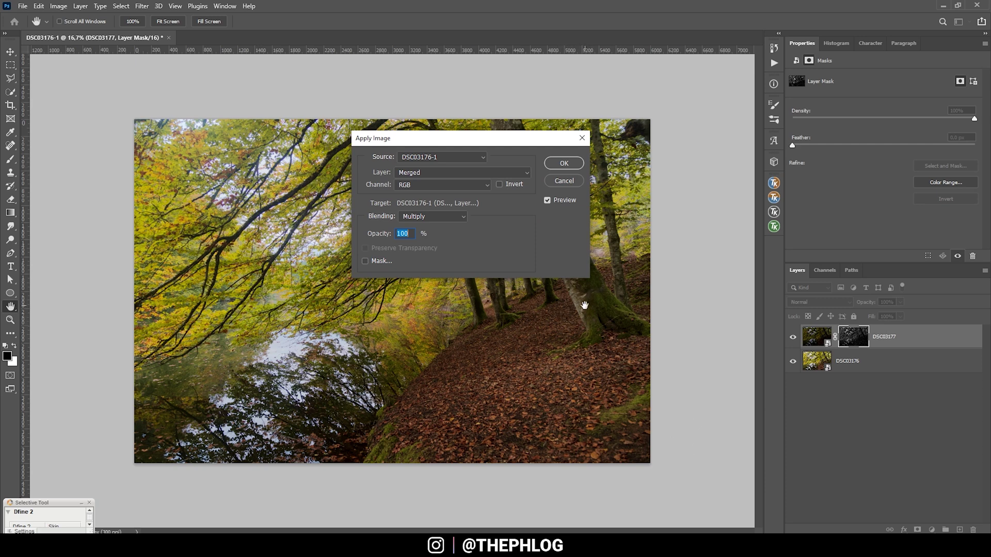
drag(410, 146, 408, 178)
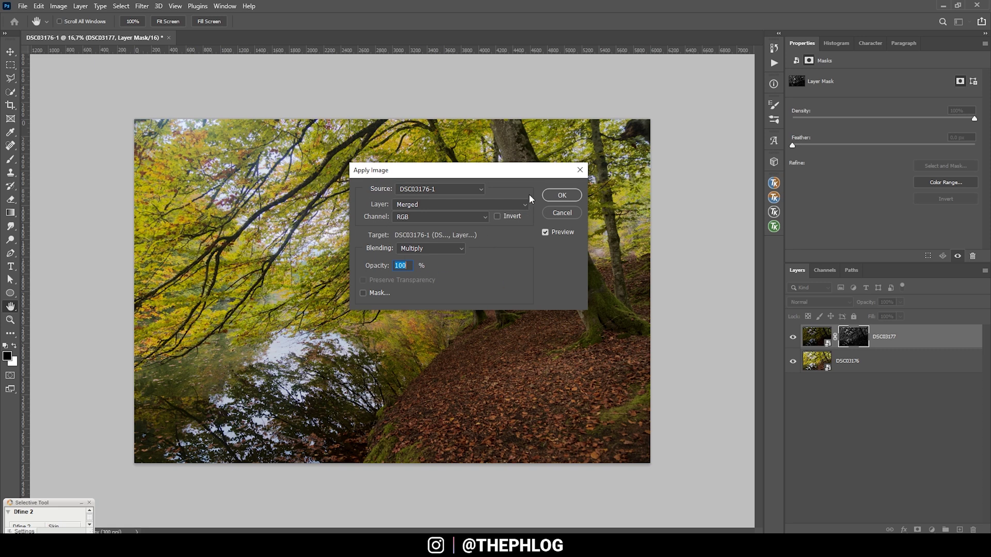
click(571, 196)
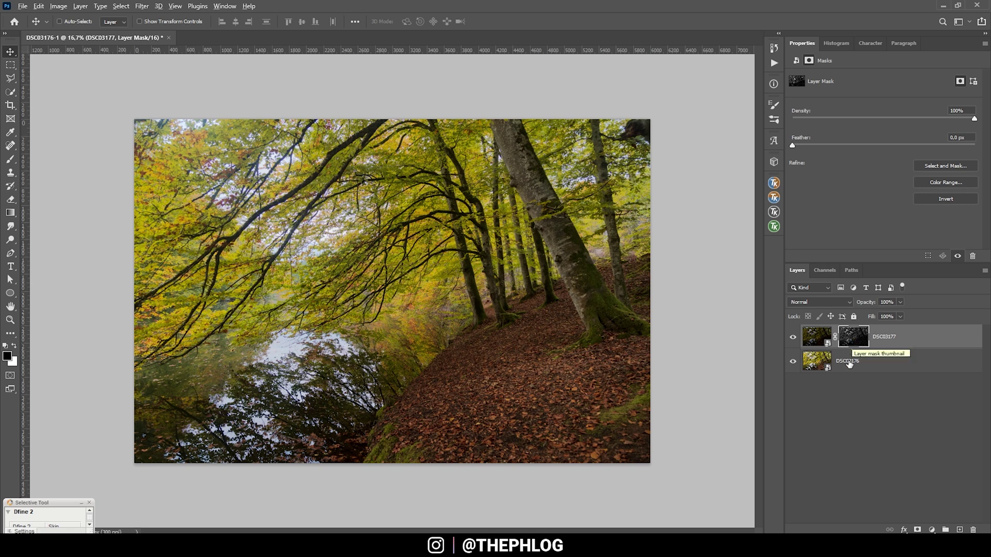
On the layer mask, paint with a large Overlay brush at 35% to darken the upper-left trees and branches
alt+click(852, 342)
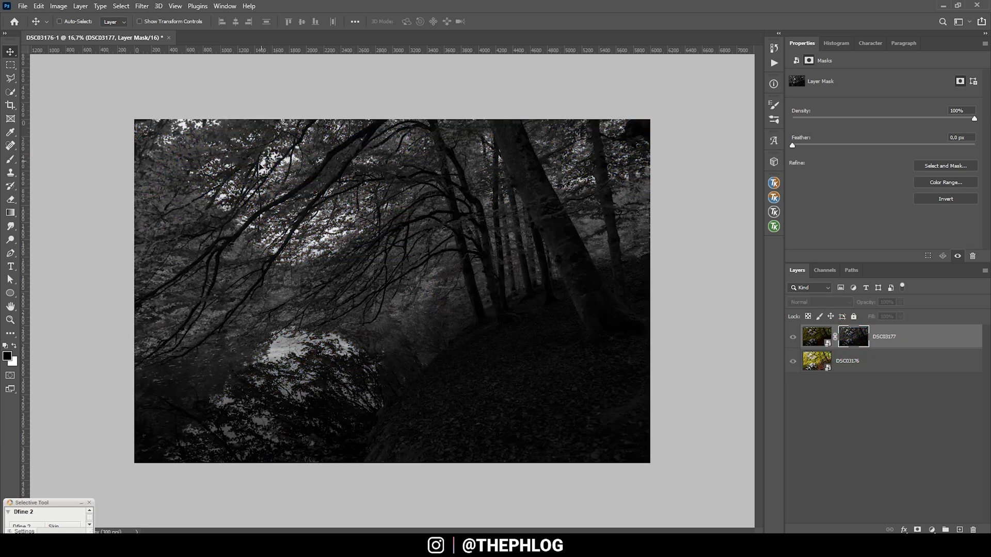
key(b)
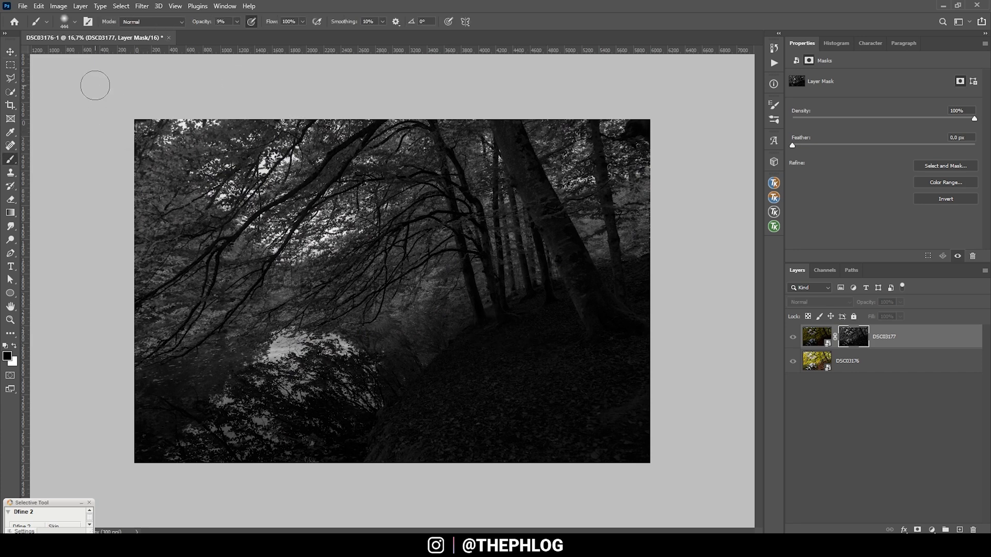
click(151, 23)
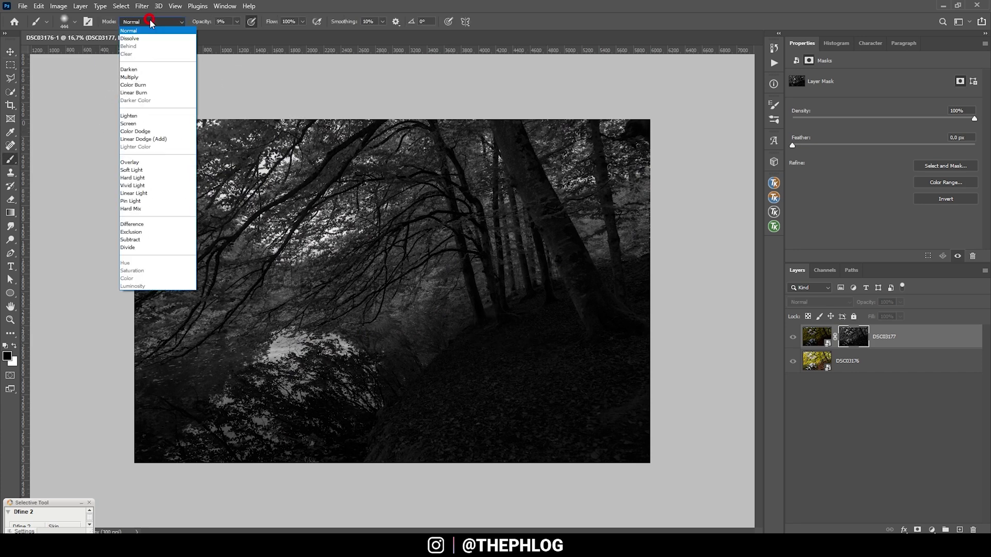
click(150, 162)
click(236, 21)
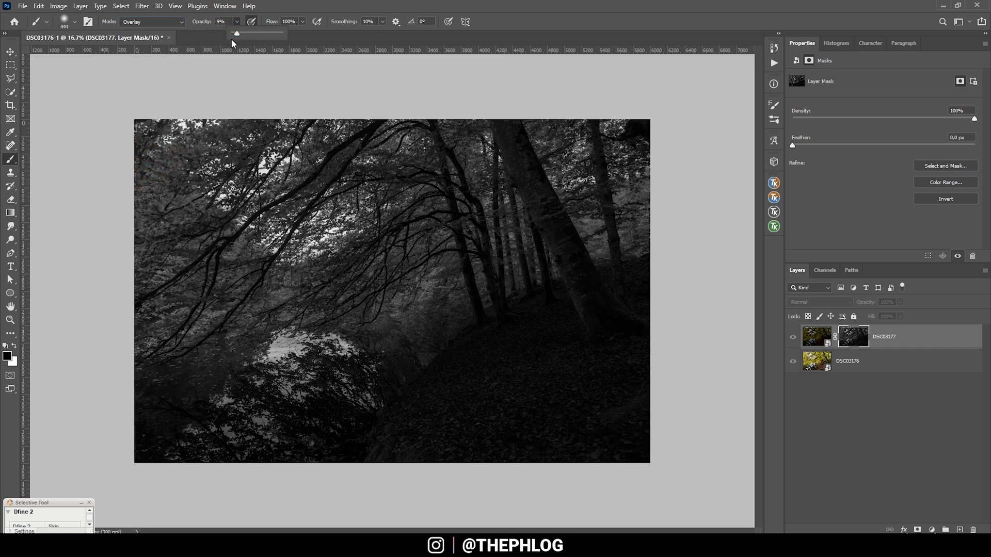
drag(237, 39, 247, 40)
key(Return)
key(bracketright)
key(bracketright)
key(bracketright)
key(bracketright)
key(bracketright)
key(bracketright)
key(bracketright)
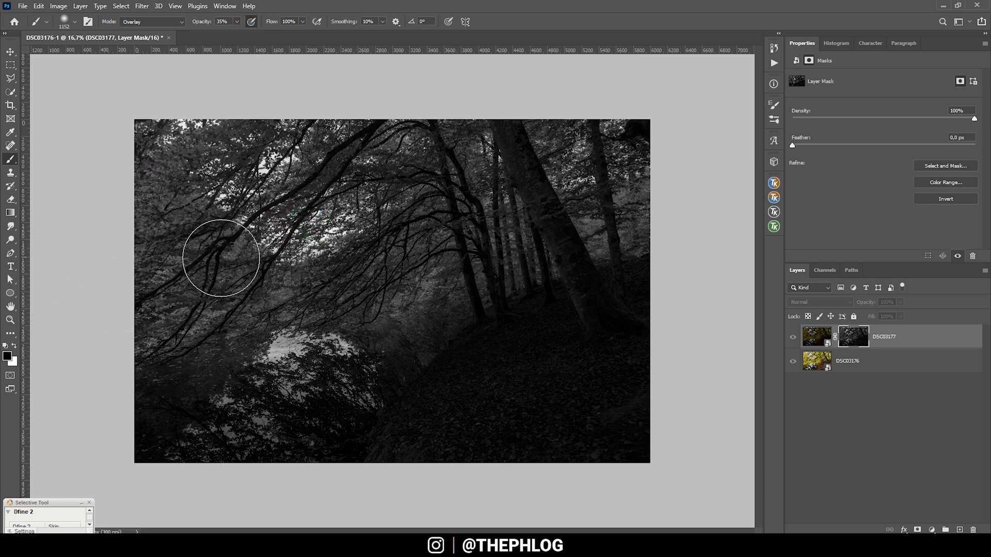
mouse_move(199, 232)
mouse_down()
mouse_move(332, 166)
mouse_move(193, 166)
mouse_move(246, 202)
mouse_move(242, 160)
mouse_move(214, 195)
mouse_move(299, 228)
mouse_move(313, 193)
mouse_move(257, 243)
mouse_move(137, 161)
mouse_move(394, 137)
mouse_move(458, 113)
mouse_move(472, 155)
mouse_move(427, 248)
mouse_move(132, 287)
mouse_move(490, 313)
mouse_move(458, 443)
mouse_move(165, 413)
mouse_move(193, 336)
mouse_move(241, 321)
mouse_move(195, 350)
mouse_move(222, 356)
mouse_move(212, 382)
mouse_up()
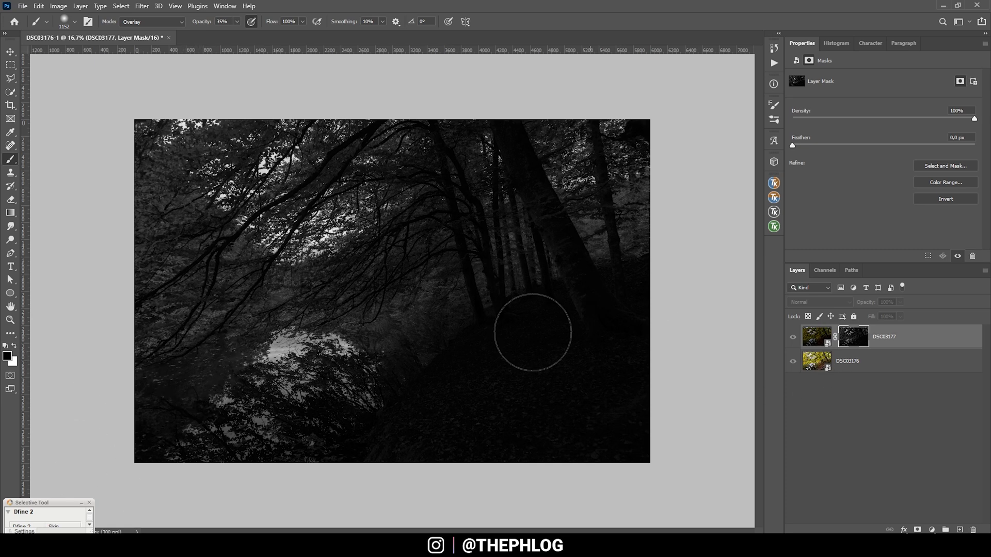
mouse_move(166, 323)
mouse_down()
mouse_move(197, 372)
mouse_move(191, 360)
mouse_move(146, 396)
mouse_move(142, 376)
mouse_move(87, 328)
mouse_move(171, 303)
mouse_move(132, 292)
mouse_move(183, 268)
mouse_move(139, 231)
mouse_move(116, 194)
mouse_move(350, 300)
mouse_up()
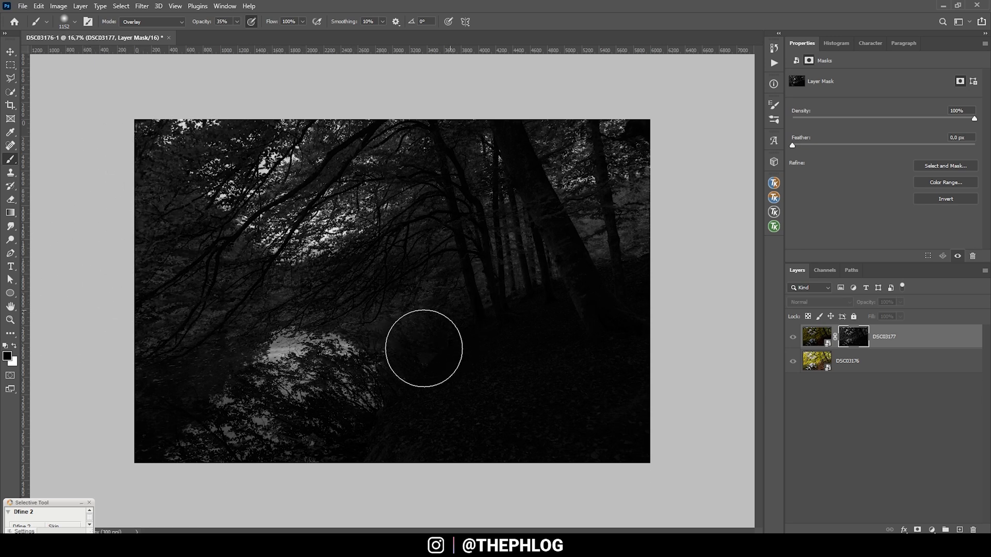
Return to the colour view and toggle DSC03177 on and off to compare the blend
click(792, 337)
click(793, 343)
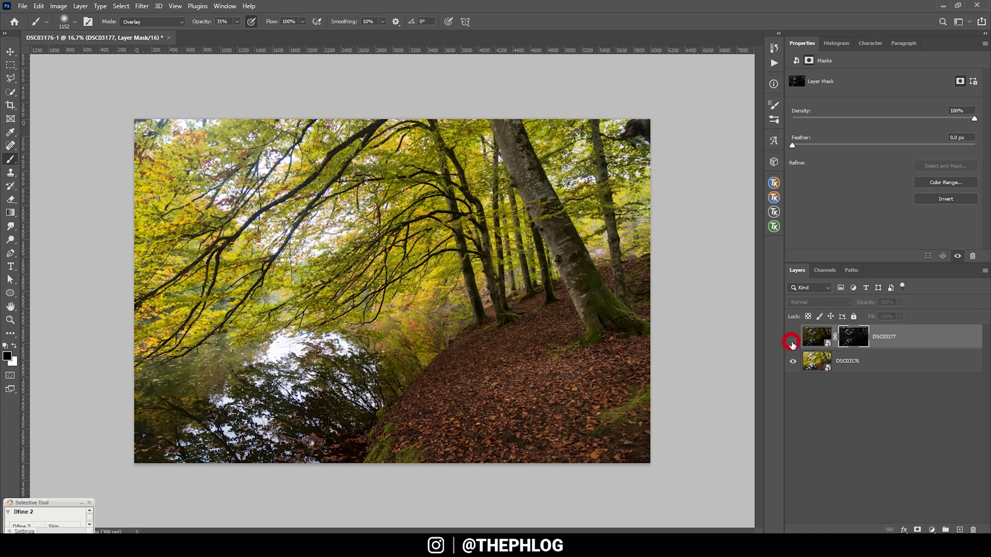
click(792, 343)
click(793, 343)
click(793, 343)
click(793, 343)
click(793, 343)
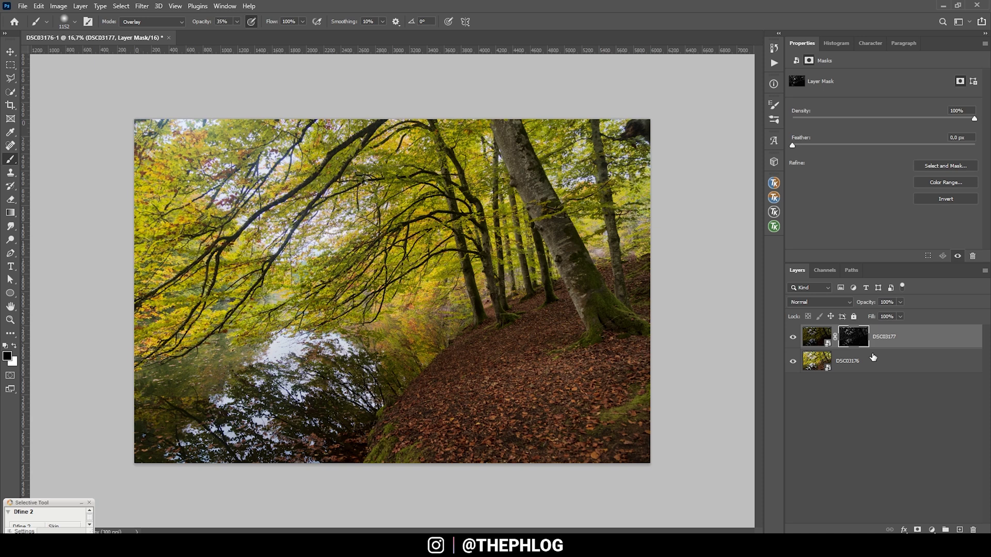
Merge DSC03176 and DSC03177 into one layer and heal a blemish along the top edge
click(883, 367)
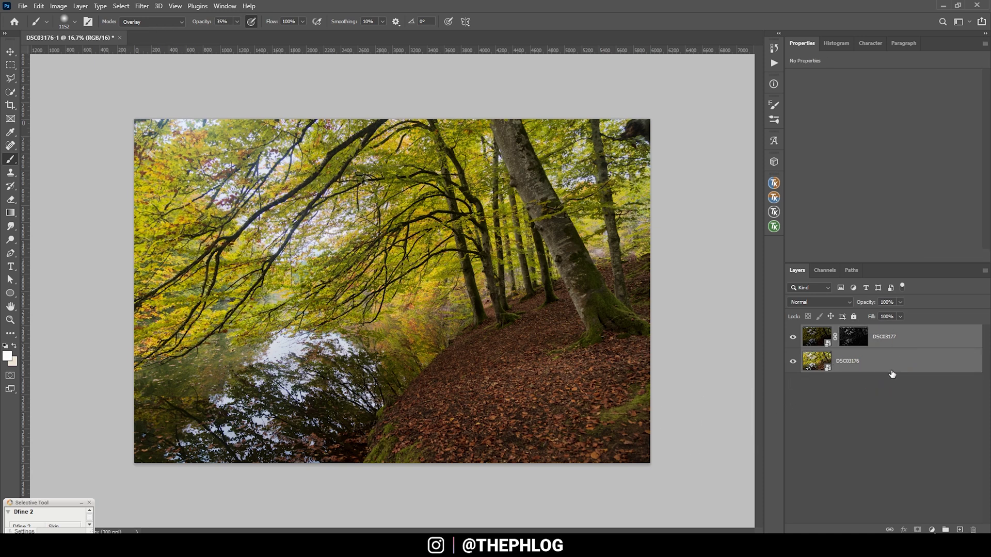
key(ctrl+e)
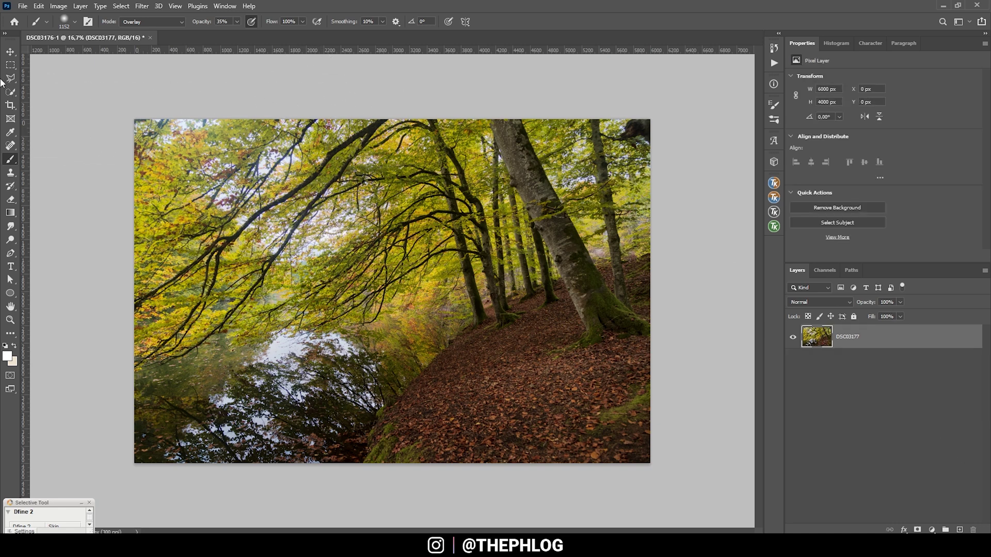
click(10, 146)
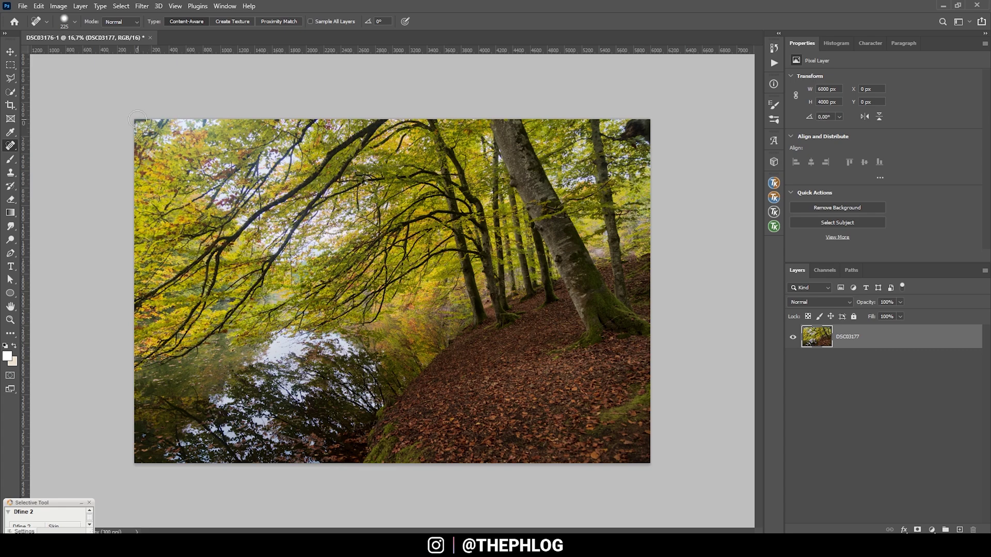
scroll(138, 119, up, 5)
scroll(238, 148, up, 2)
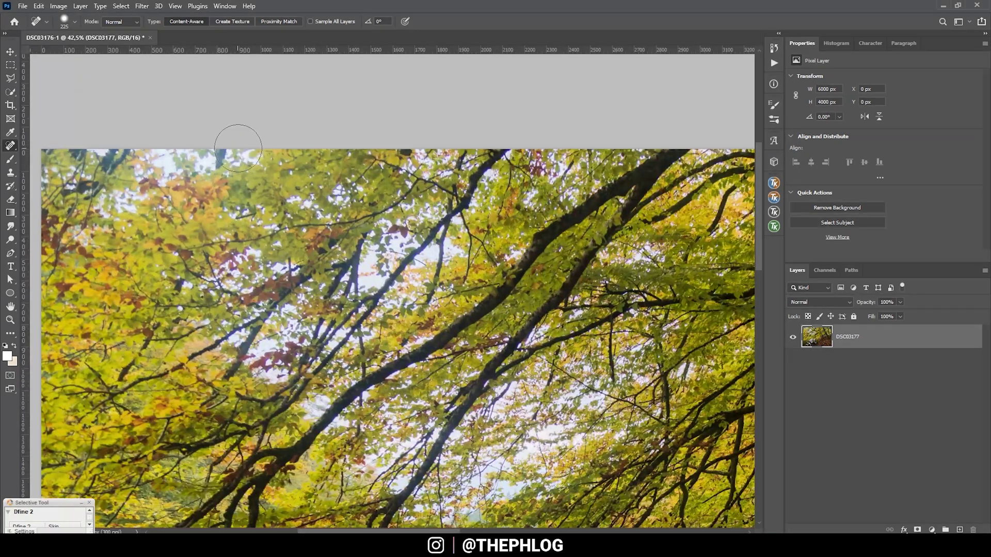
scroll(238, 148, up, 2)
alt+right_click(224, 175)
mouse_move(210, 170)
mouse_down()
mouse_move(228, 169)
mouse_move(129, 204)
mouse_up()
Heal the dark patch at the top-right corner with Content-Aware spot healing
scroll(154, 170, left, 3)
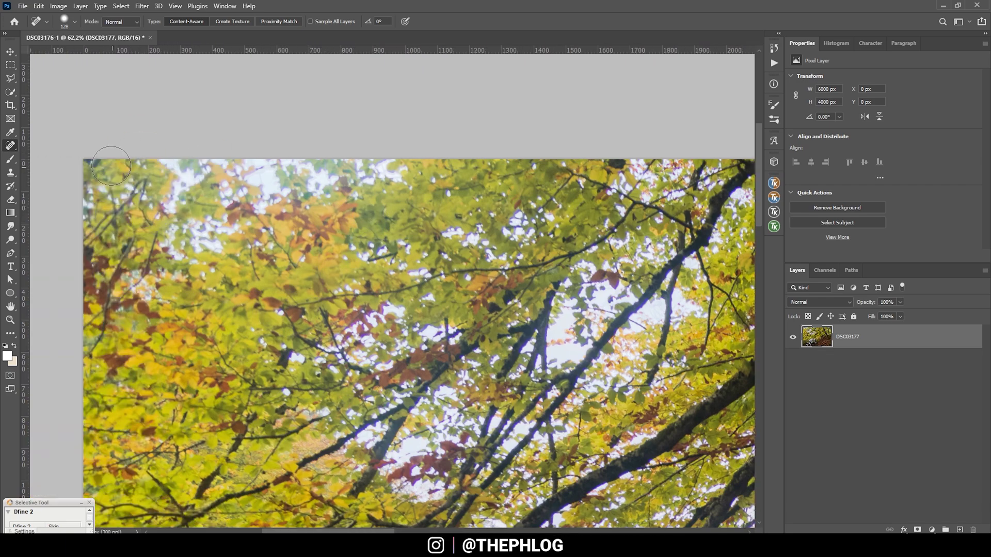
key(ctrl+0)
scroll(568, 155, up, 4)
scroll(568, 155, right, 2)
mouse_move(564, 159)
mouse_down()
mouse_move(663, 150)
mouse_move(617, 155)
mouse_up()
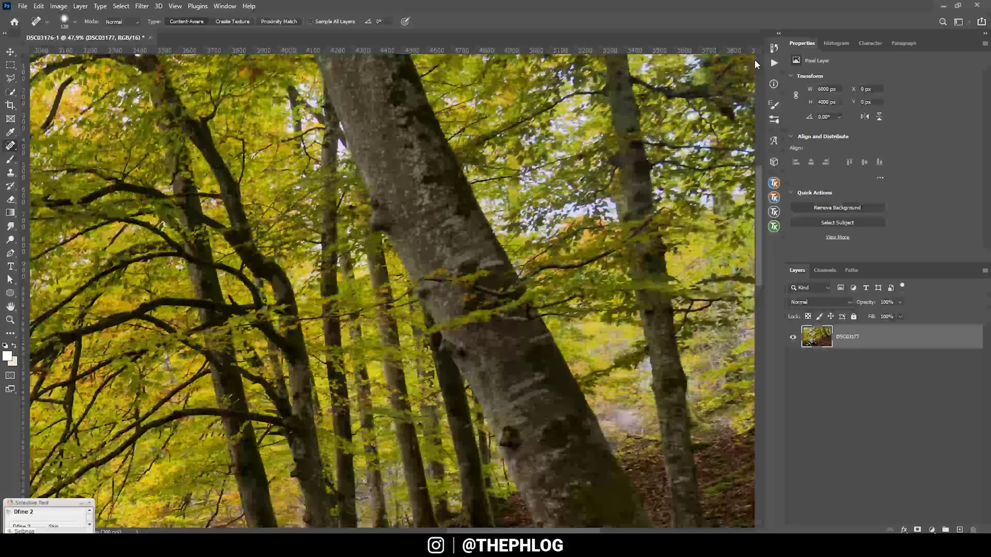
scroll(757, 64, up, 2)
mouse_move(702, 129)
mouse_down()
mouse_move(717, 114)
mouse_move(733, 116)
mouse_move(730, 104)
mouse_up()
key(ctrl+0)
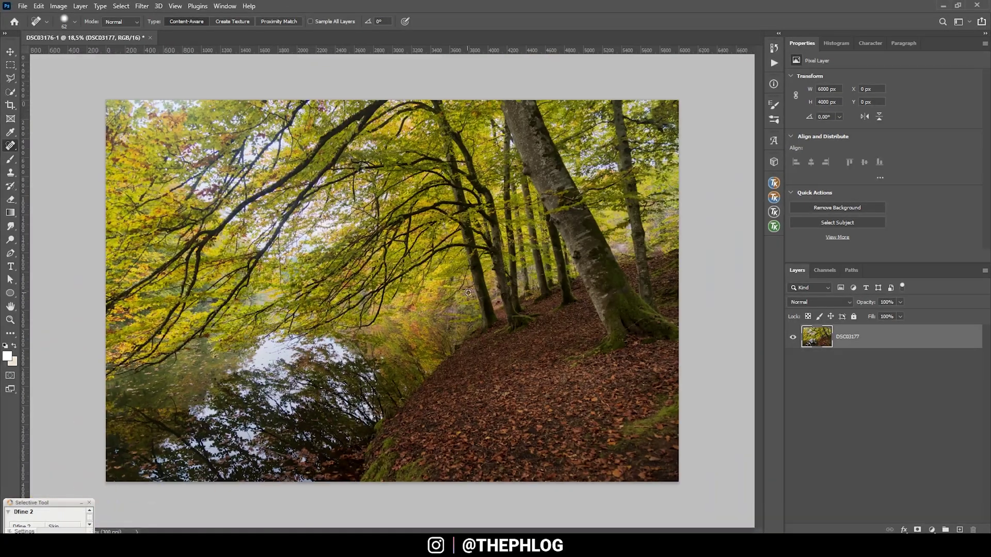
scroll(468, 293, down, 1)
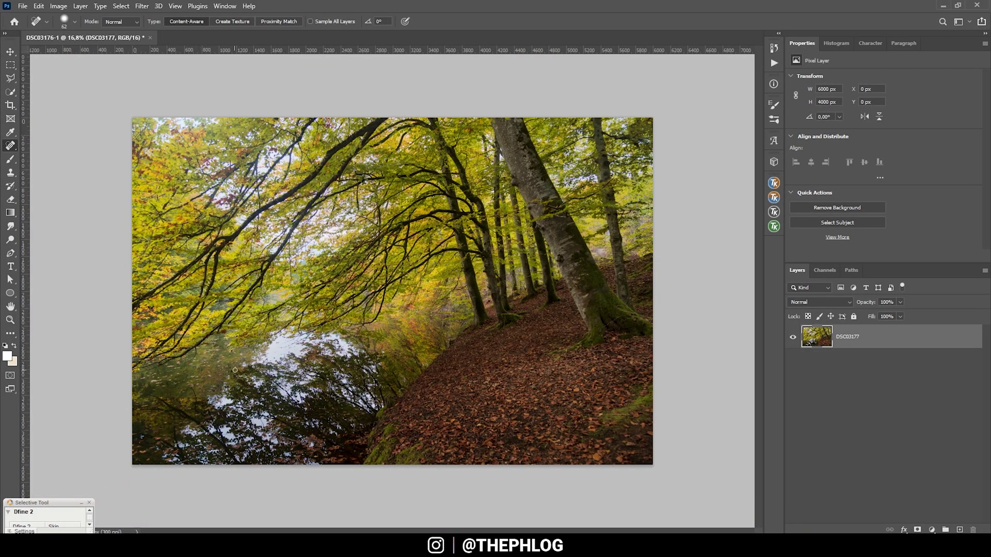
scroll(354, 358, up, 1)
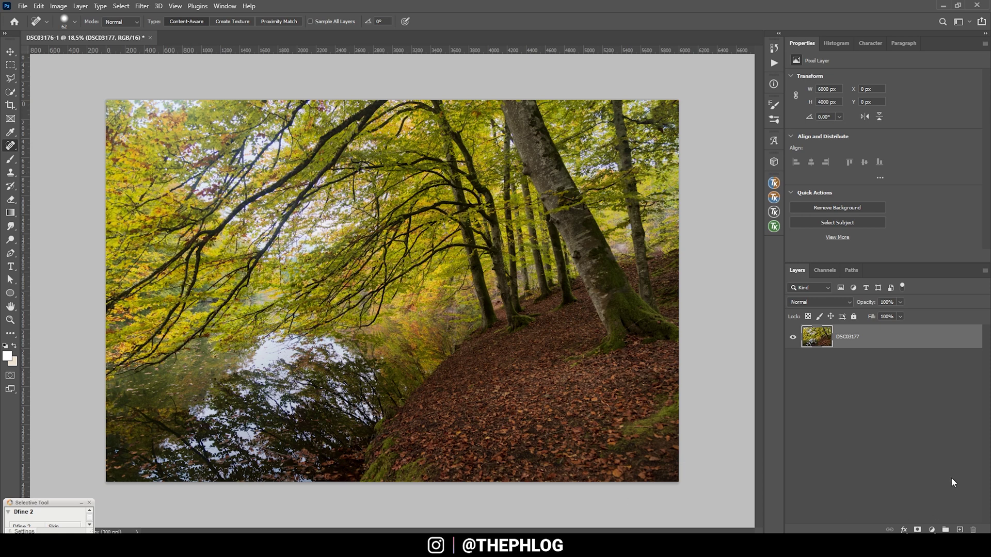
Create a new empty layer set to Soft Light blending
key(ctrl+shift+alt+n)
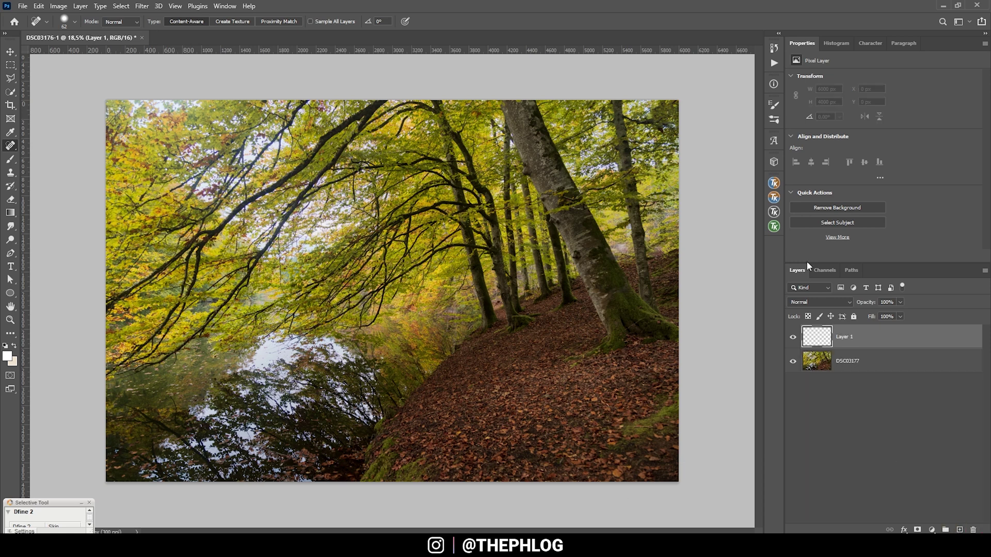
click(843, 303)
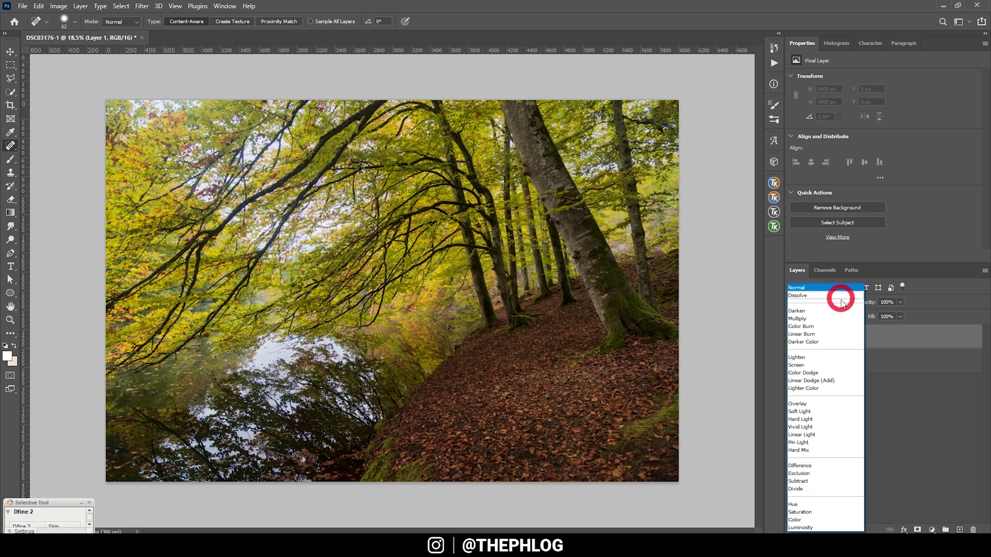
click(816, 413)
Set the brush to Normal mode at 10% opacity with white as the painting colour
key(b)
click(159, 22)
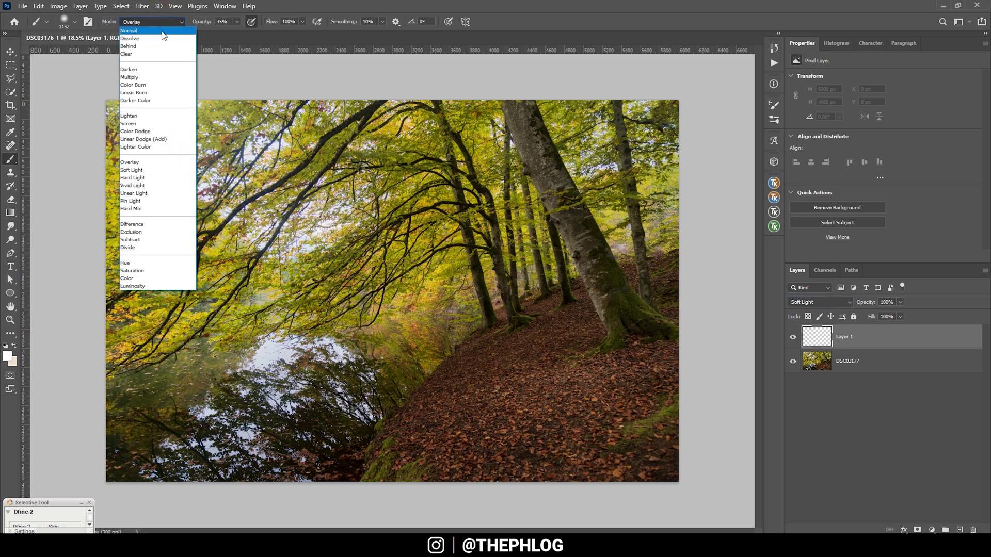
click(163, 31)
click(236, 22)
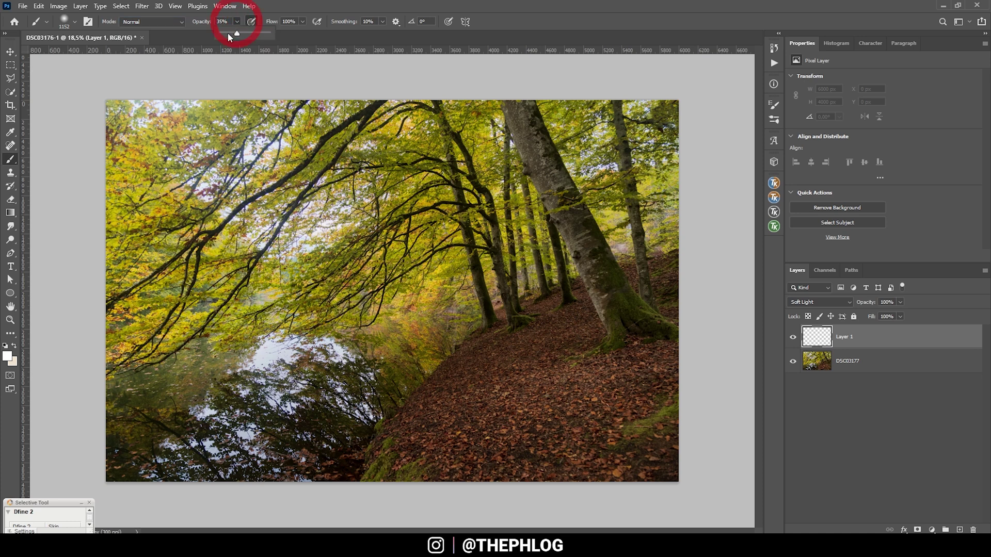
drag(228, 32, 225, 34)
key(i)
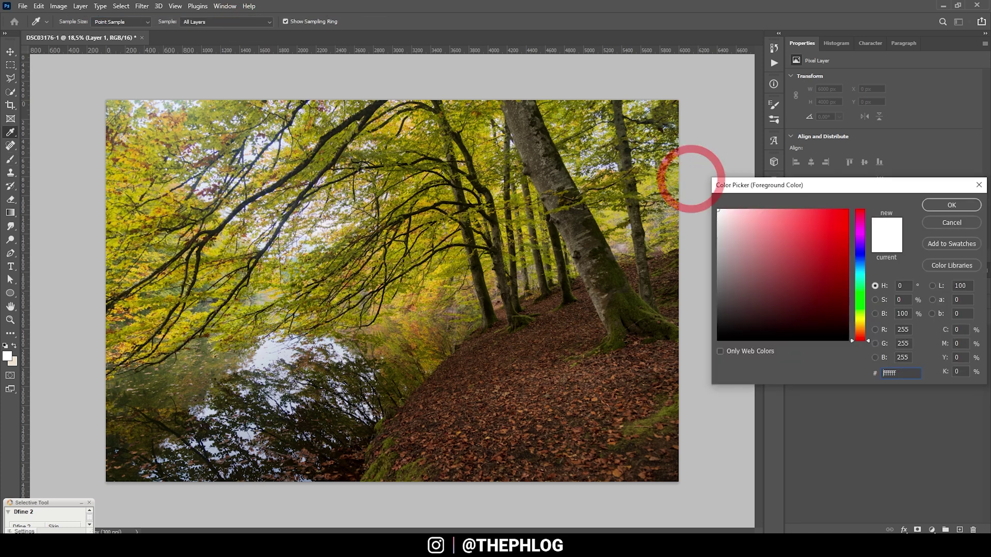
click(951, 205)
key(b)
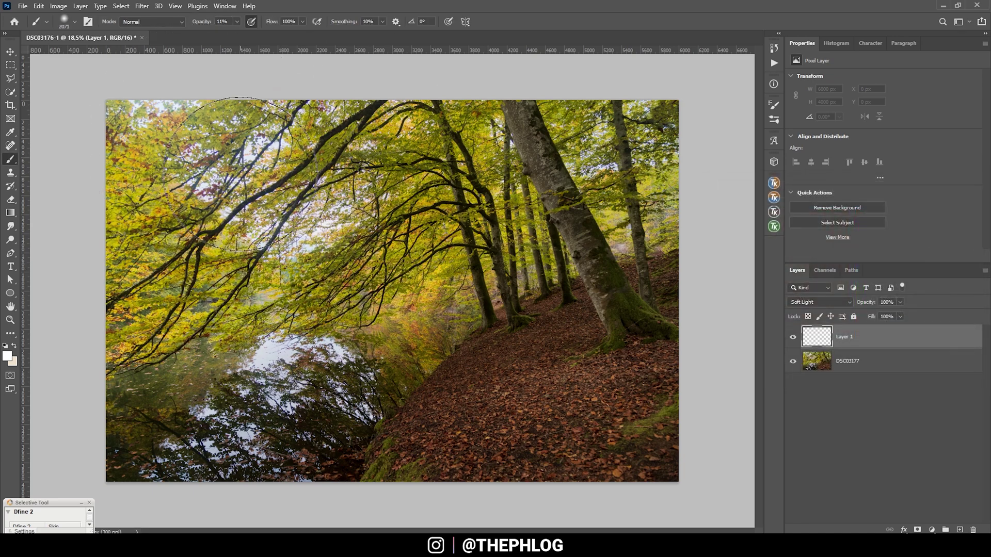
Paint a soft white glow over the water reflection and toggle Layer 1 to judge it
drag(278, 217, 310, 237)
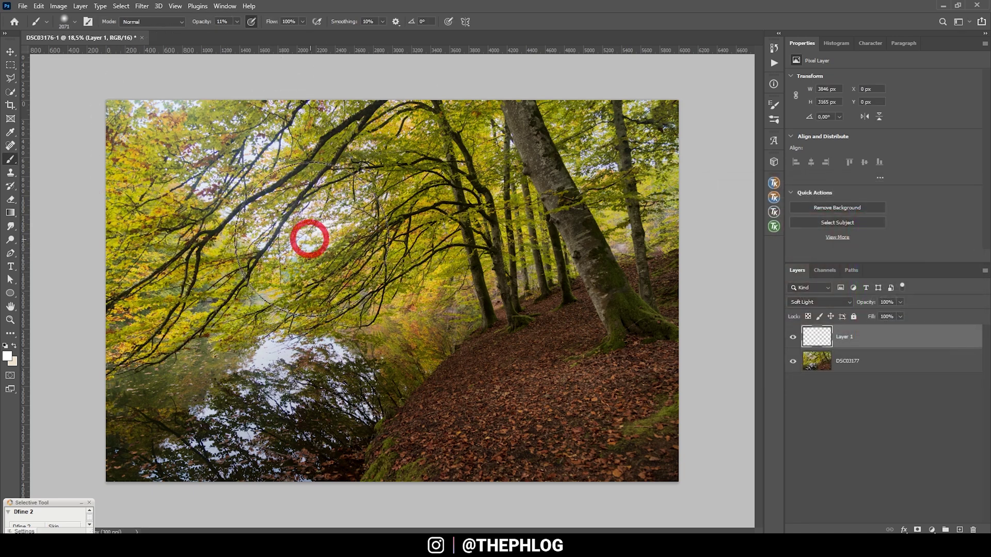
mouse_move(279, 320)
mouse_down()
mouse_move(242, 413)
mouse_move(354, 392)
mouse_up()
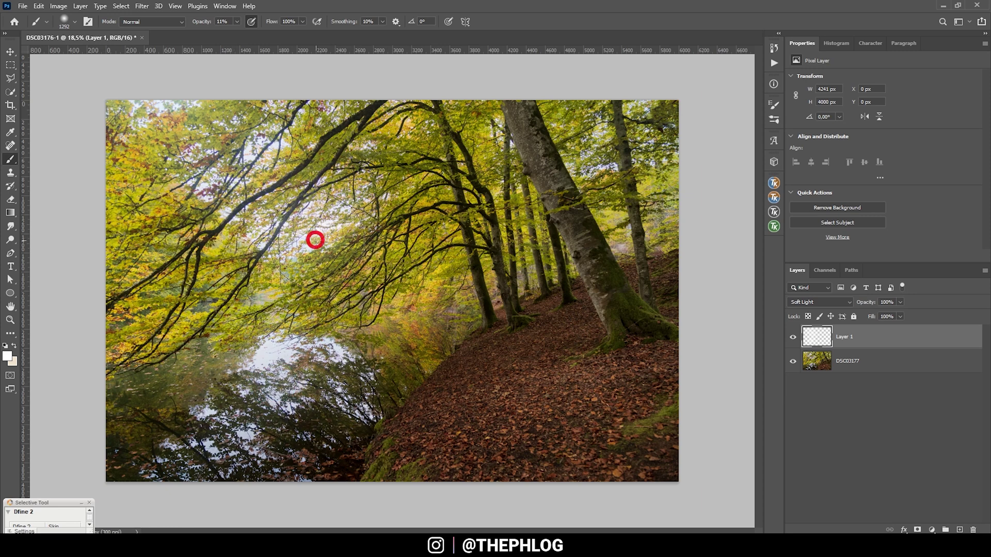
drag(314, 237, 310, 356)
drag(248, 439, 336, 398)
click(793, 338)
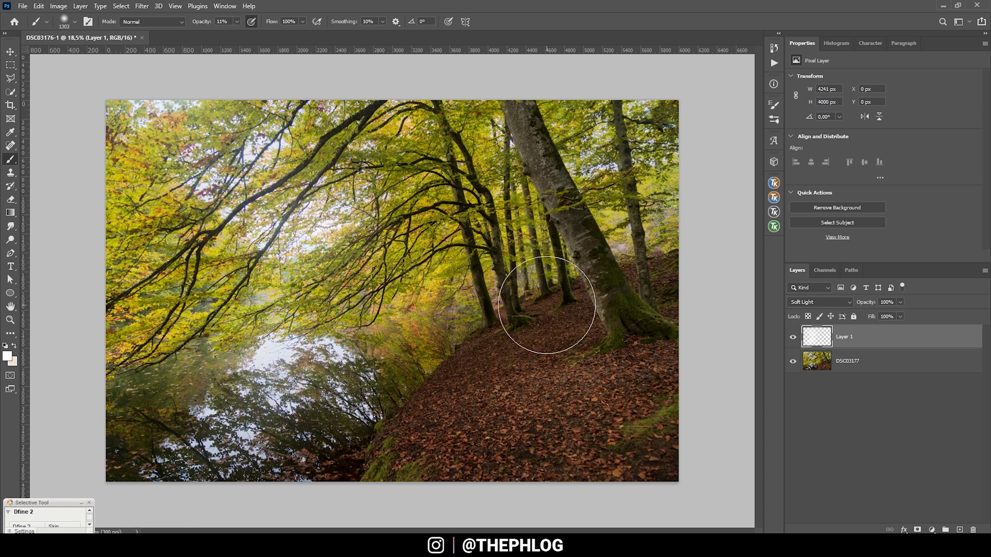
key(bracketleft)
key(bracketleft)
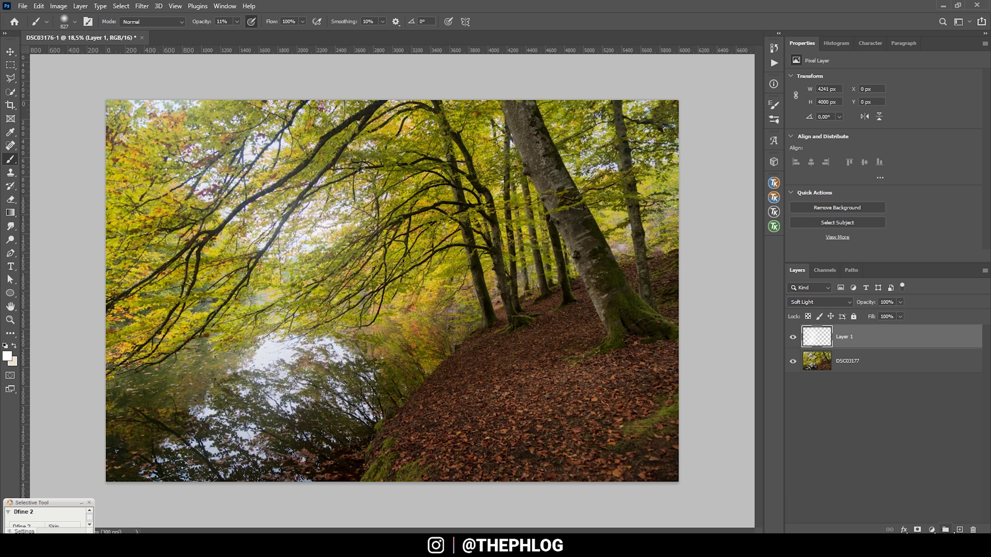
Add a new Layer 2 above Layer 1 set to Overlay blending
click(960, 530)
click(809, 303)
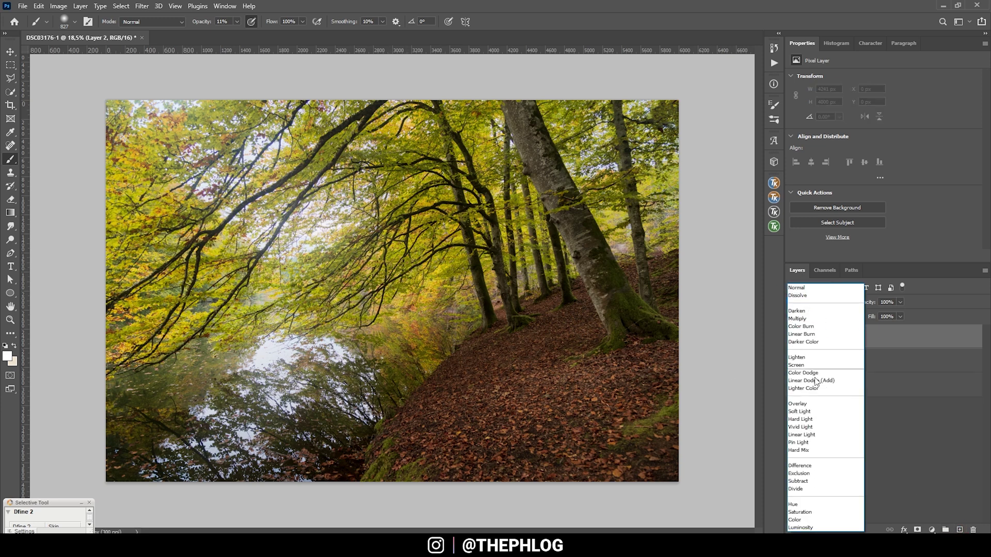
click(819, 407)
click(867, 360)
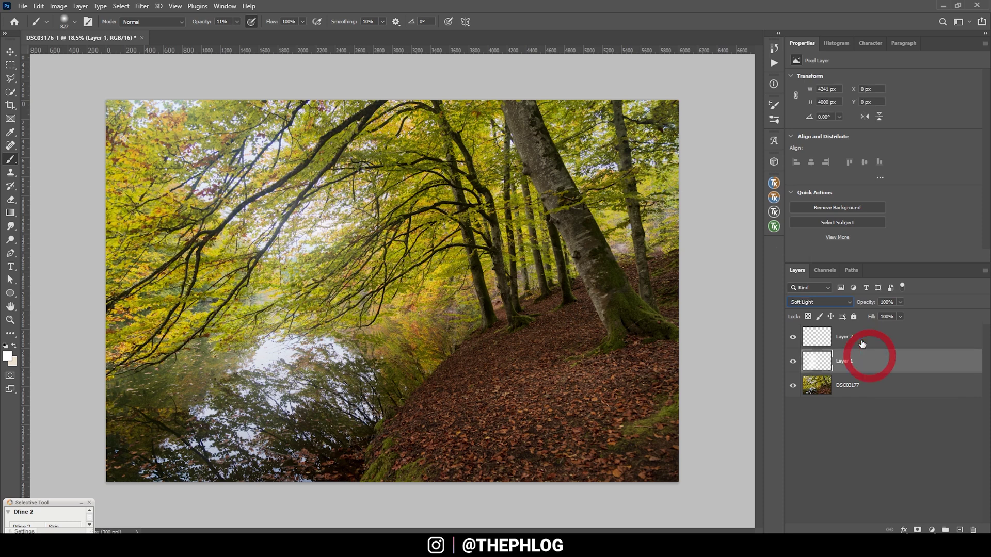
click(849, 338)
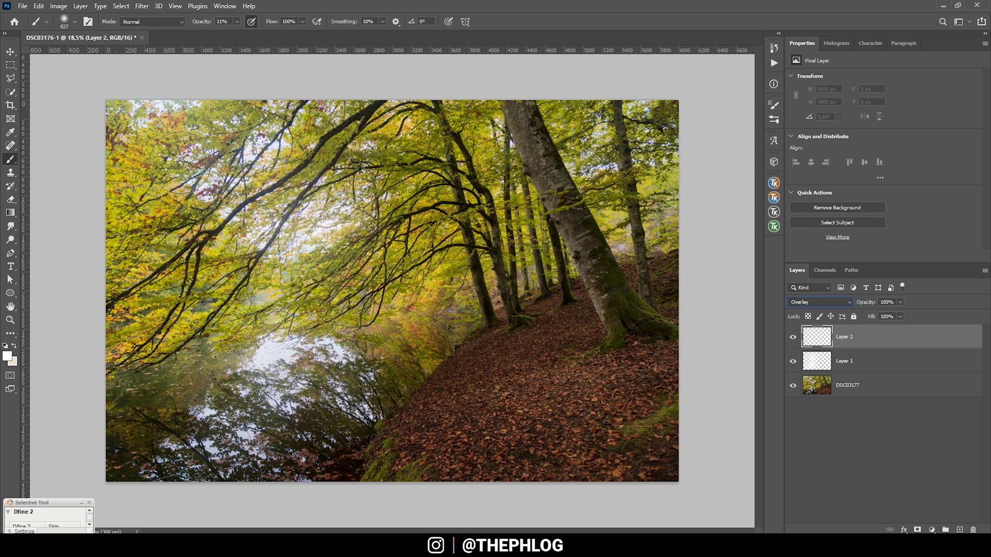
With a smaller brush, brighten the big tree trunk along its length
drag(558, 196, 545, 190)
scroll(708, 378, up, 2)
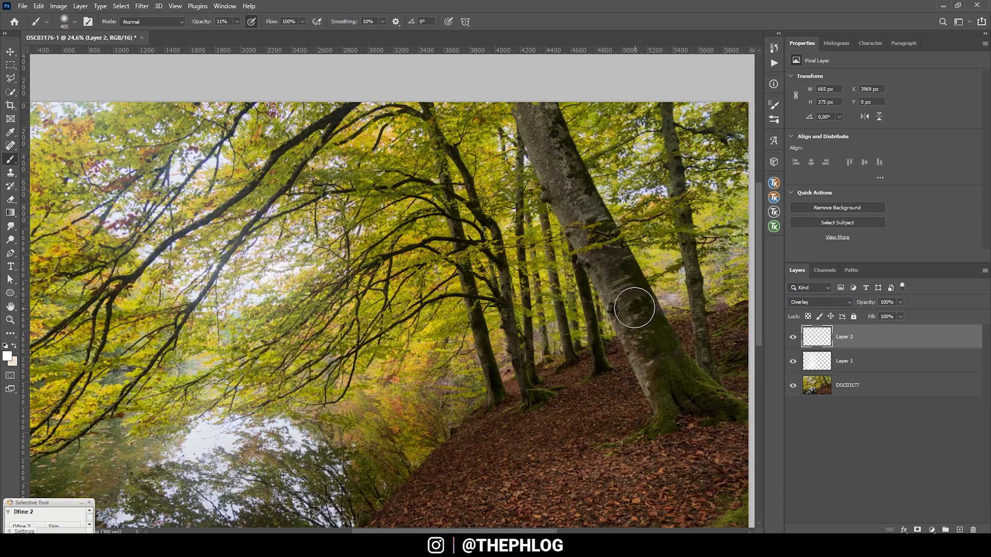
drag(630, 305, 632, 303)
mouse_move(660, 369)
mouse_down()
mouse_move(674, 402)
mouse_move(653, 377)
mouse_move(548, 152)
mouse_up()
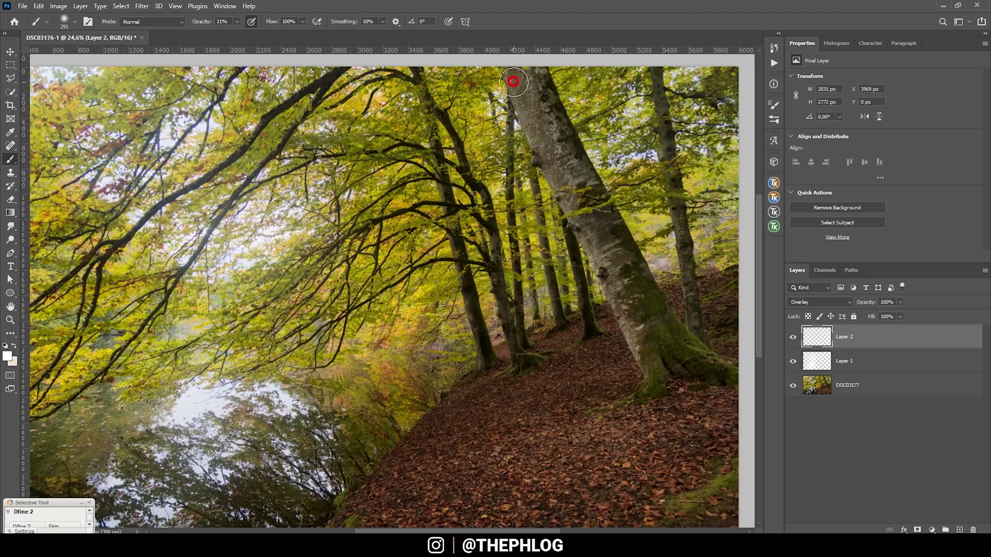
mouse_move(513, 81)
mouse_down()
mouse_move(636, 330)
mouse_move(599, 256)
mouse_up()
Brighten the leaf-covered path, compare with Layer 2 hidden, and select all three layers
scroll(714, 376, down, 2)
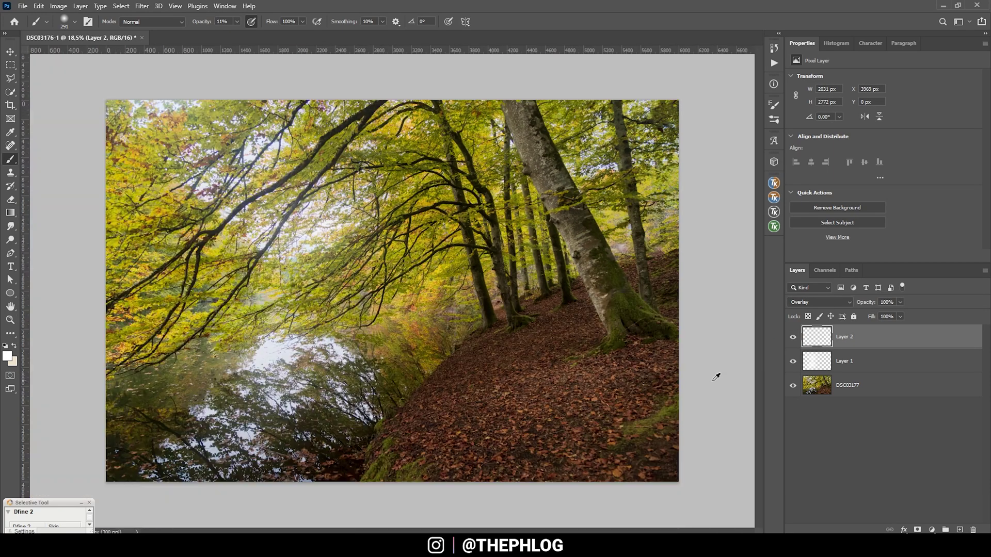
mouse_move(520, 377)
mouse_down()
mouse_move(566, 387)
mouse_move(443, 431)
mouse_move(469, 403)
mouse_move(536, 368)
mouse_up()
mouse_move(629, 377)
mouse_down()
mouse_move(645, 372)
mouse_move(641, 435)
mouse_move(645, 421)
mouse_up()
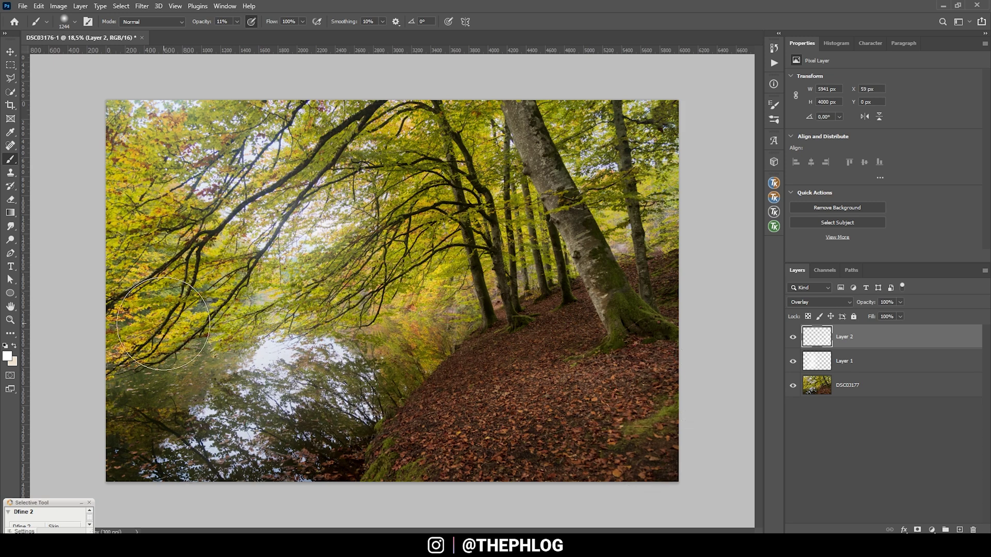
click(794, 338)
click(794, 338)
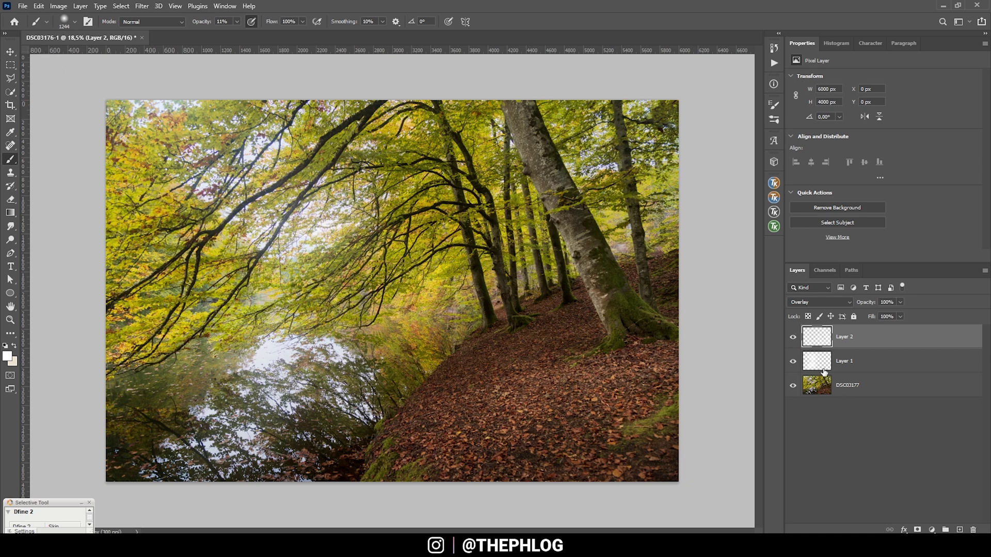
shift+click(876, 383)
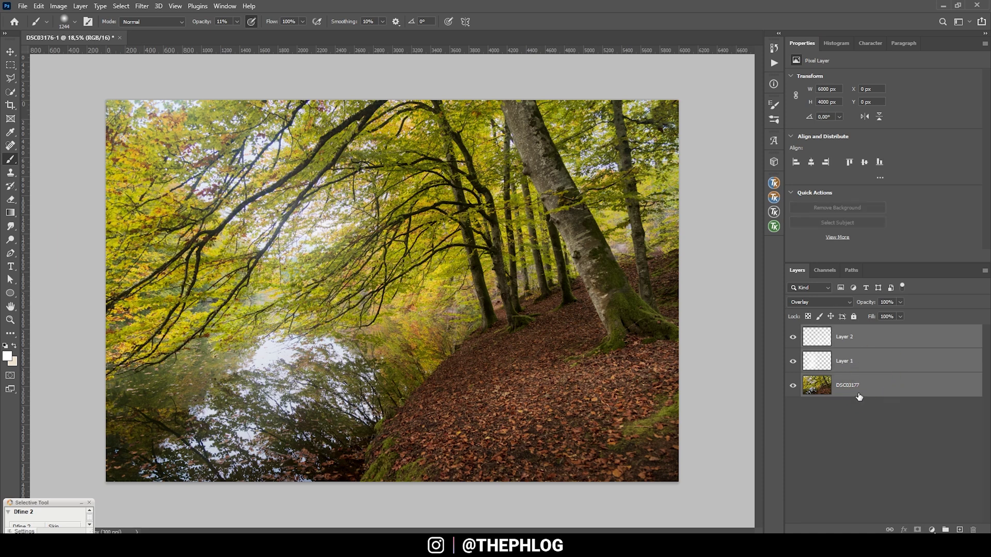
Merge the layers and apply Indian Summer in Color Efex Pro 4
key(ctrl+e)
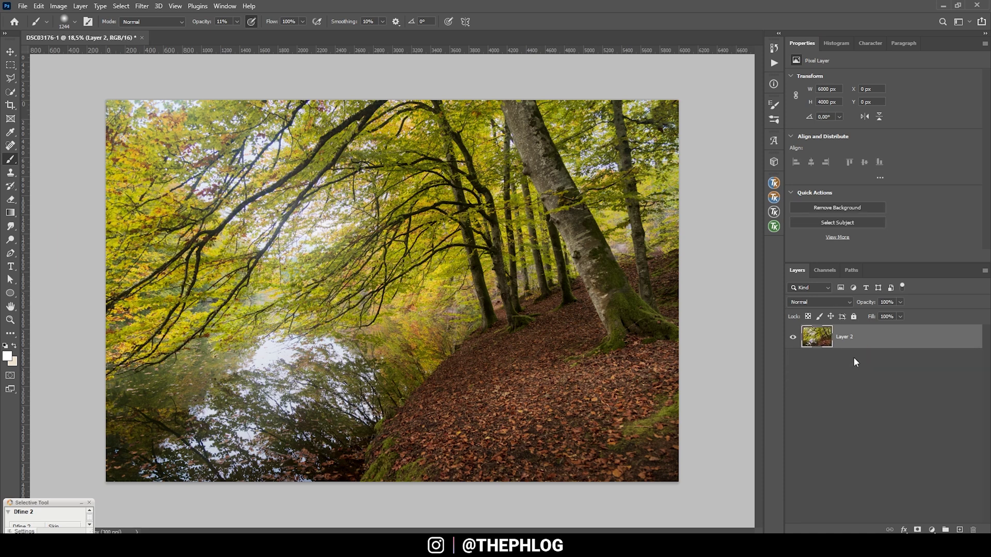
click(142, 5)
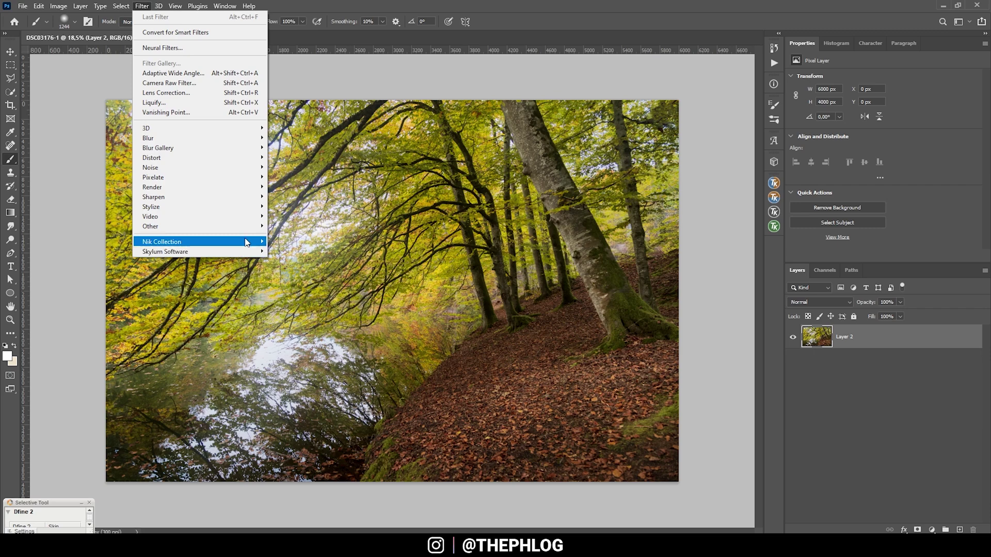
mouse_move(246, 241)
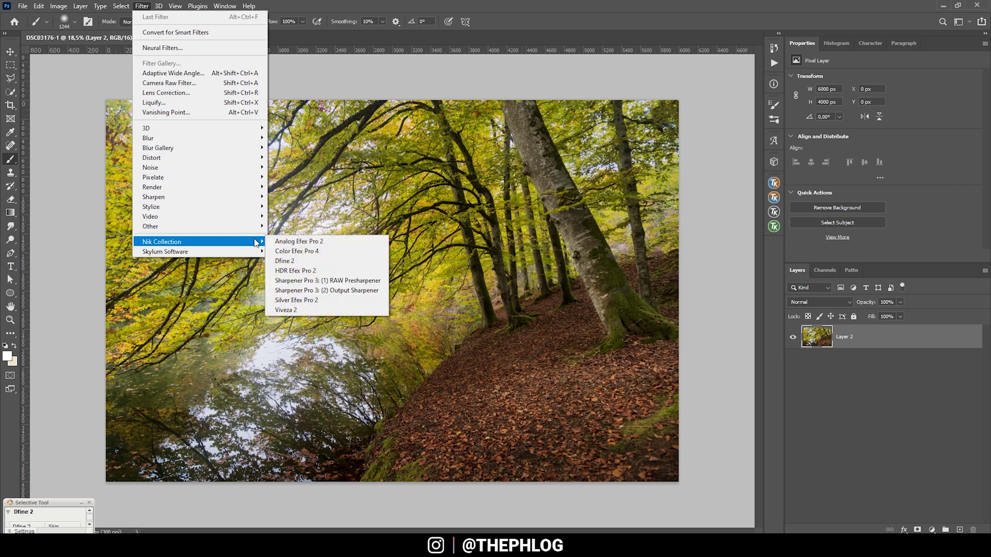
click(320, 251)
drag(230, 211, 223, 271)
click(155, 292)
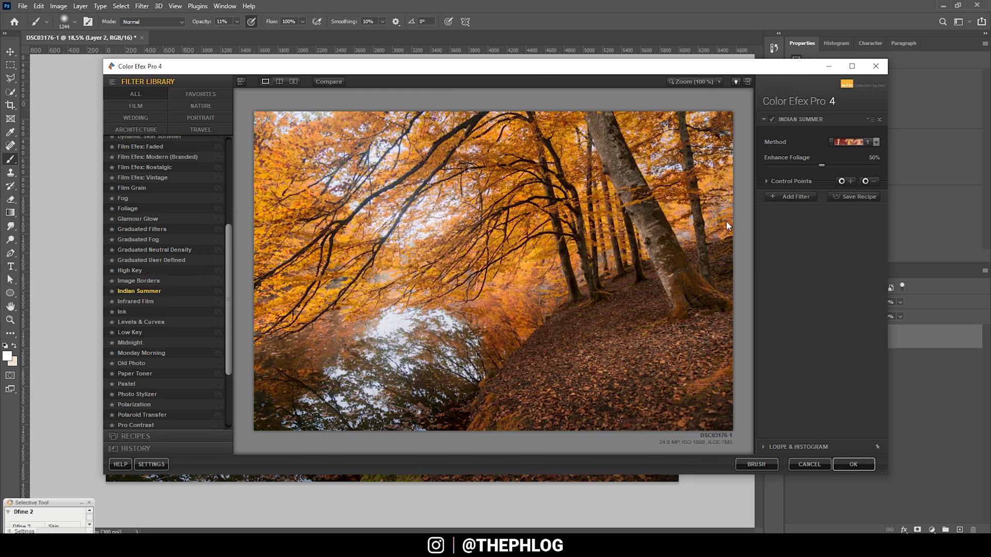
Set Indian Summer to method 3 and lower Enhance Foliage to 14%
click(875, 142)
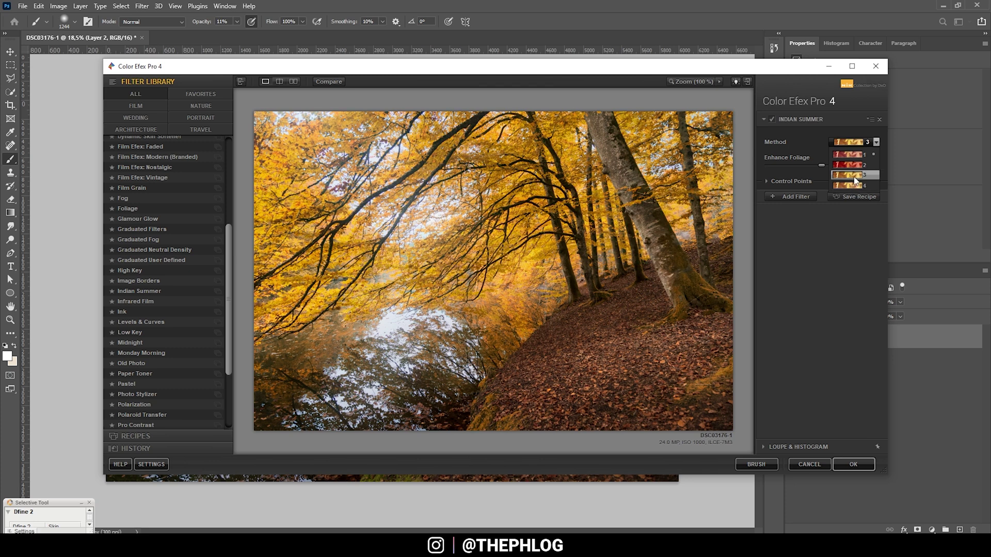
click(855, 180)
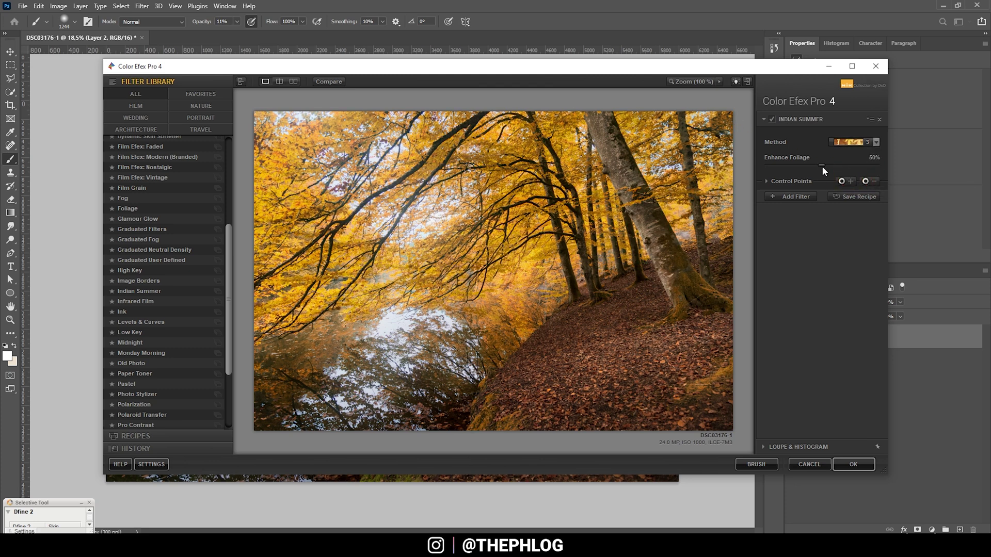
drag(822, 166, 783, 165)
click(791, 196)
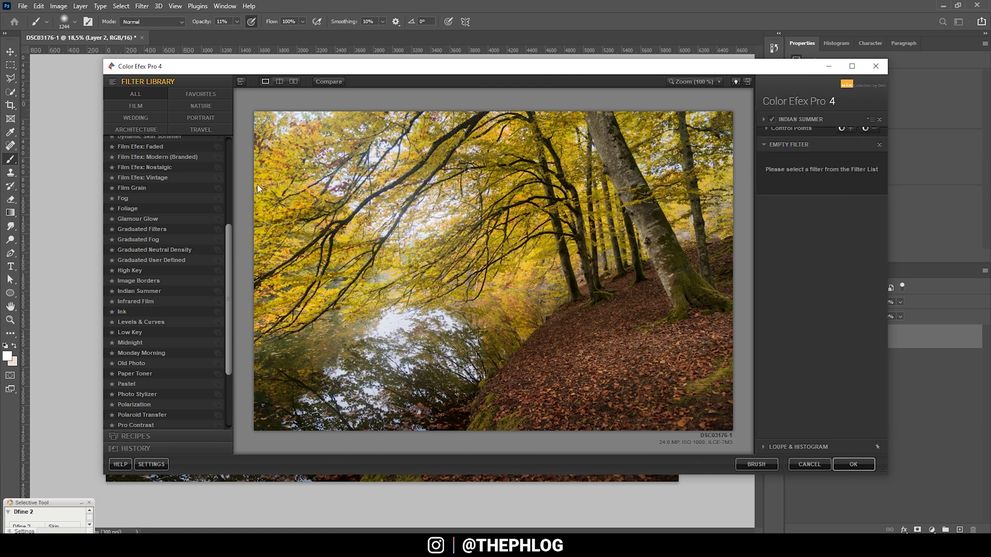
Make the second filter Polarization with its Strength settled at 47%
drag(227, 255, 227, 340)
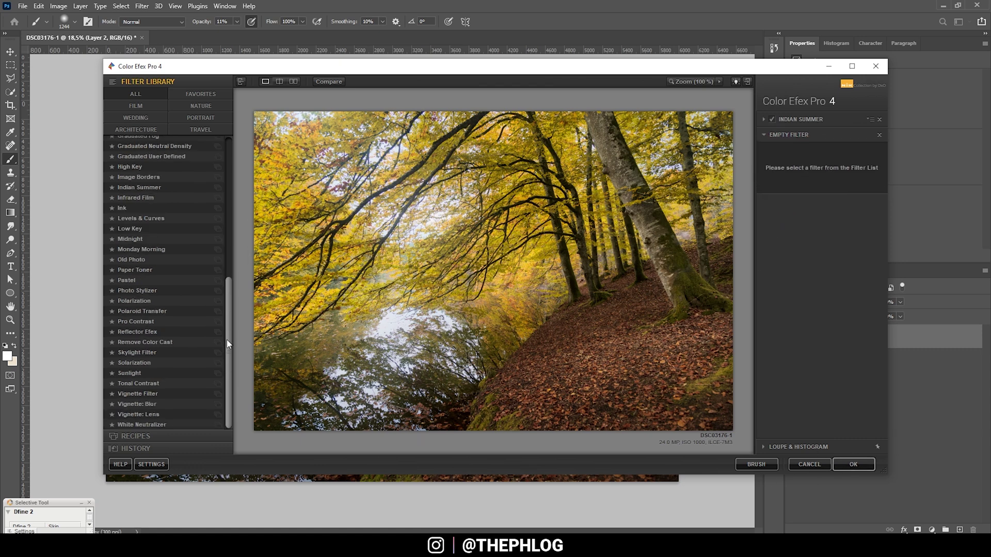
click(135, 301)
drag(778, 181, 814, 179)
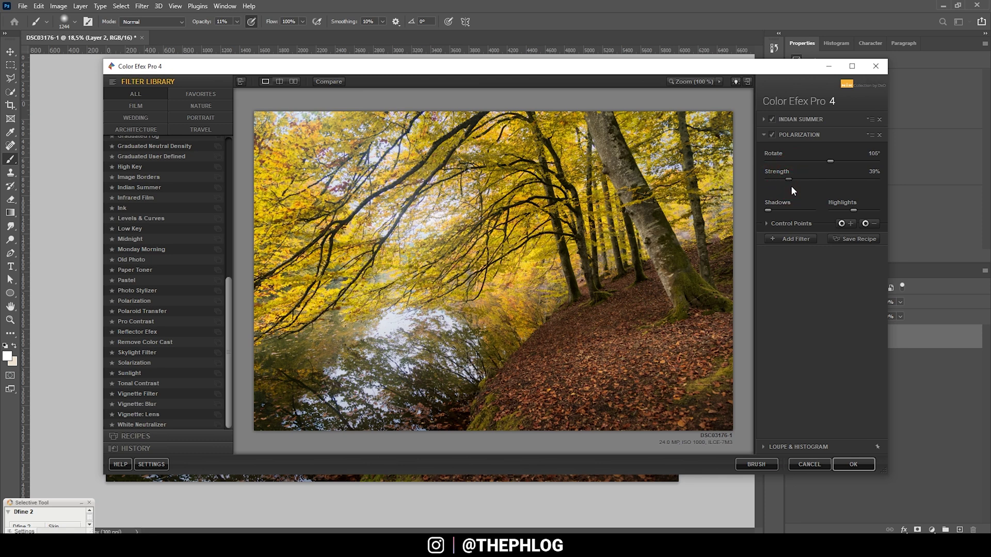
drag(797, 178, 795, 179)
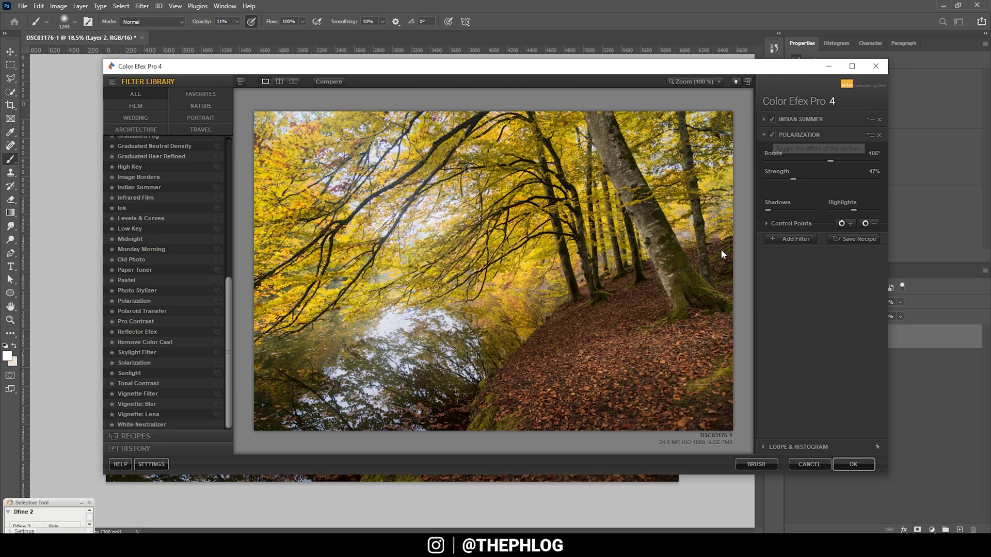
click(793, 179)
click(791, 238)
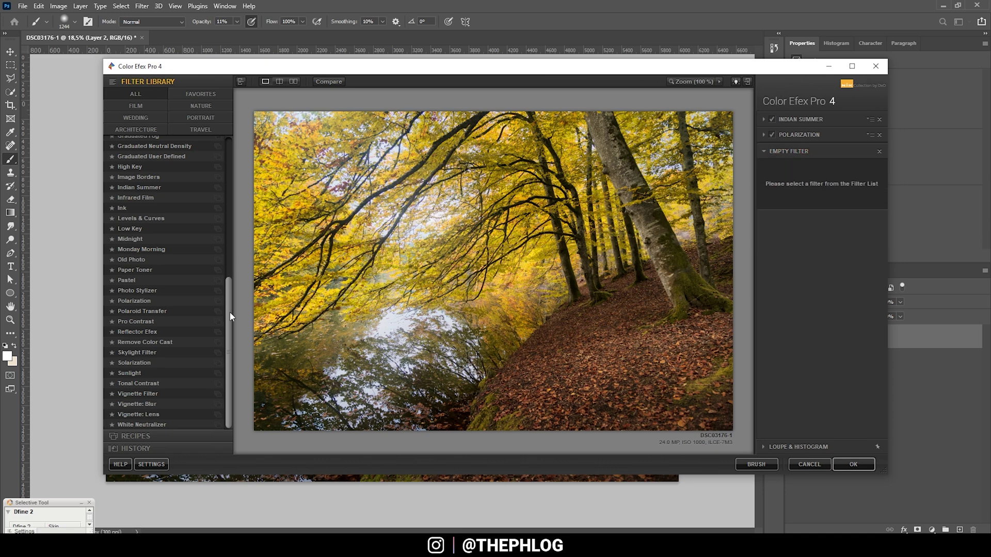
scroll(146, 224, up, 10)
Make the third filter Classical Soft Focus using Soft Focus 3 at about 35% strength
click(150, 193)
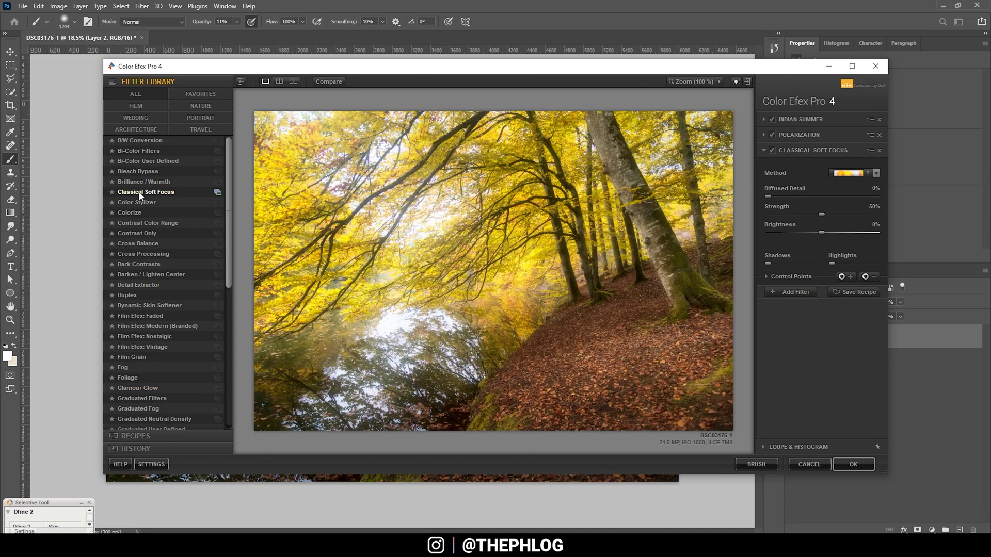
click(854, 175)
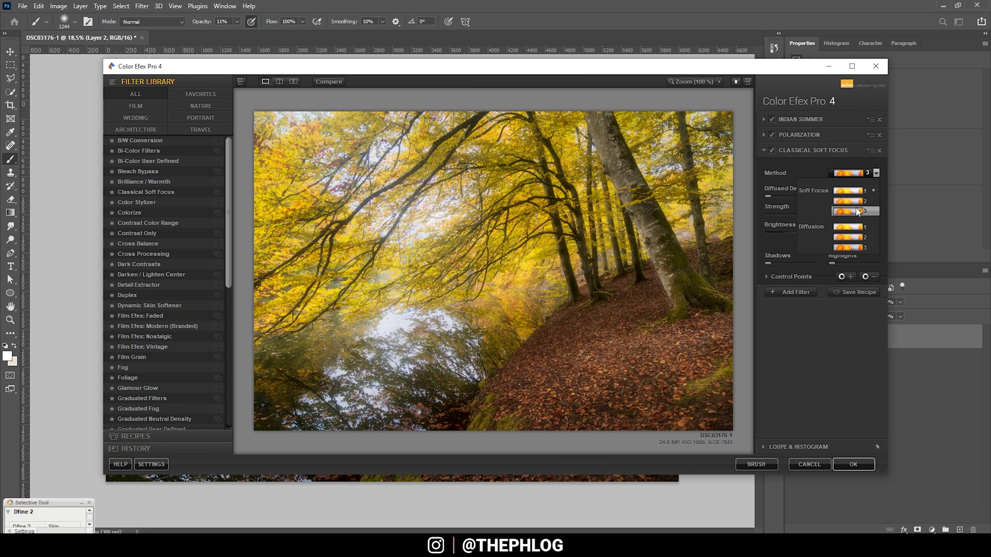
click(858, 212)
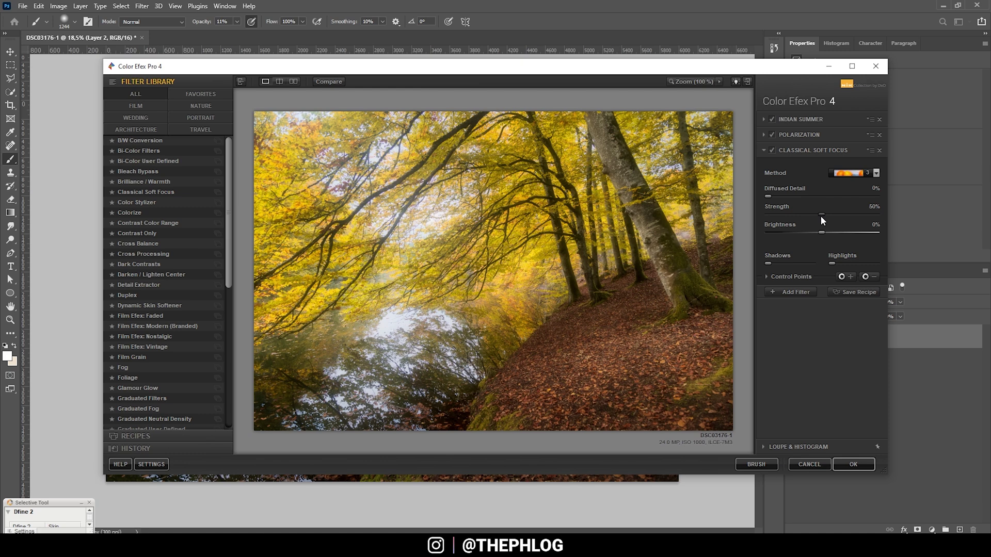
drag(822, 215, 805, 214)
drag(803, 215, 797, 215)
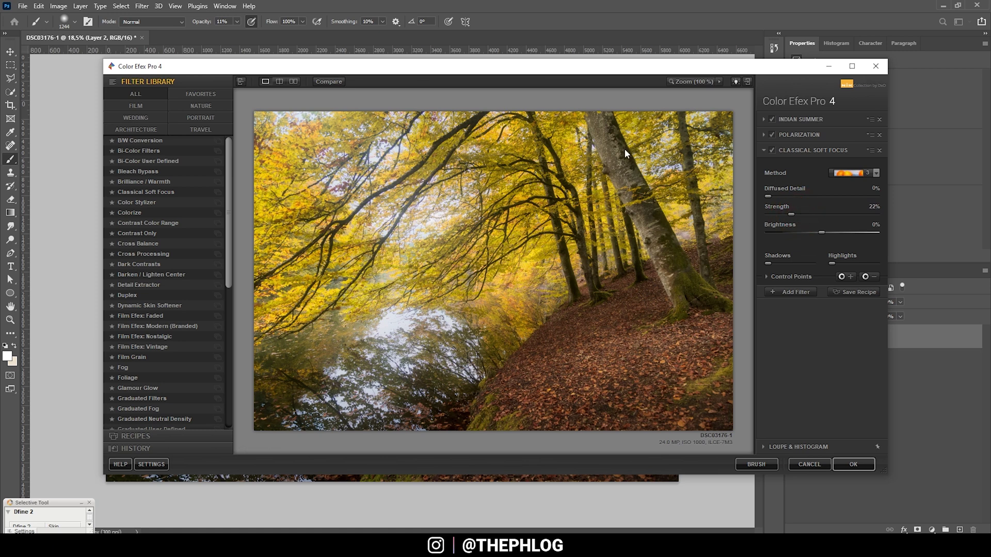
Place a minus control point on the leaf path to reduce the soft focus there, then compare
click(866, 277)
click(575, 316)
drag(576, 317, 662, 367)
click(772, 150)
Apply the three-filter Color Efex stack, returning it to Photoshop as a new layer above Layer 2
click(859, 464)
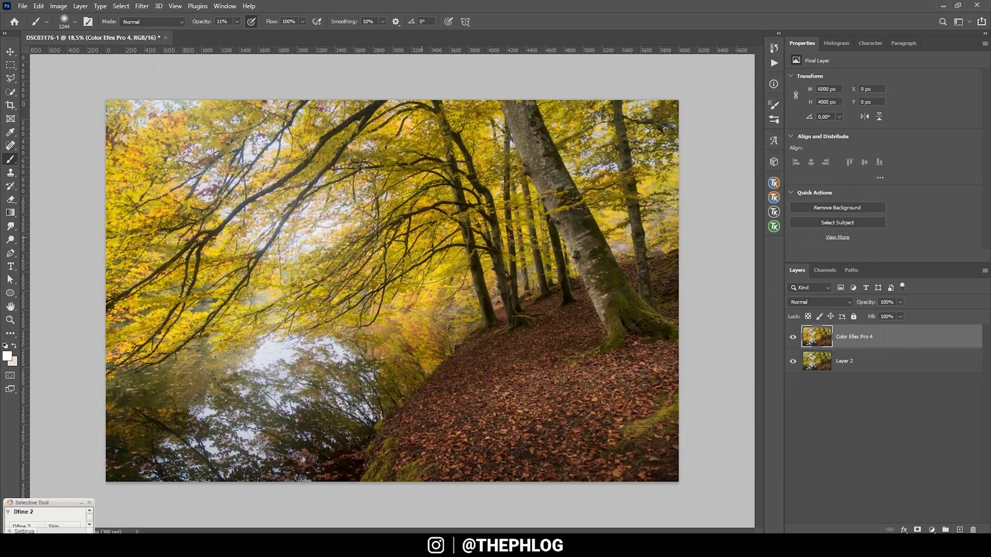